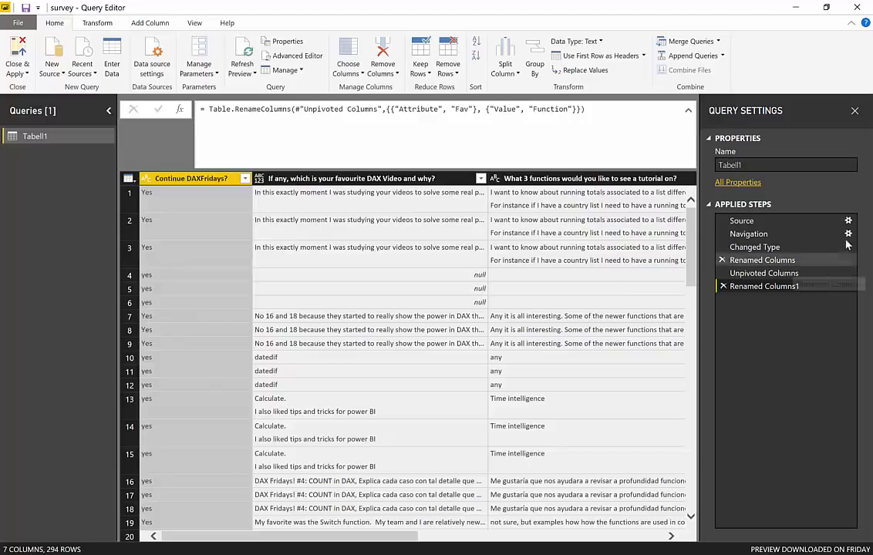
# Review the Tabell1 query's Source, Navigation and Renamed Columns1 steps and its full code in the Advanced Editor
pyautogui.click(750, 222)
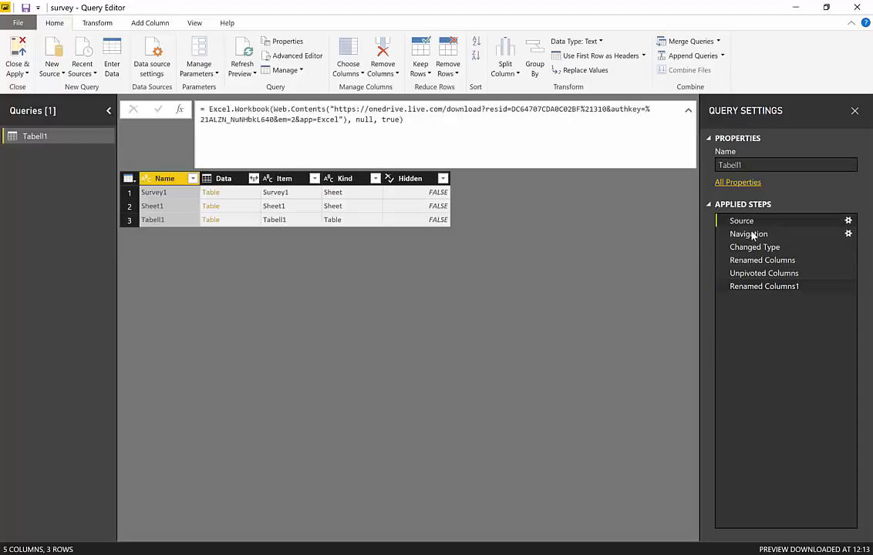
pyautogui.click(752, 234)
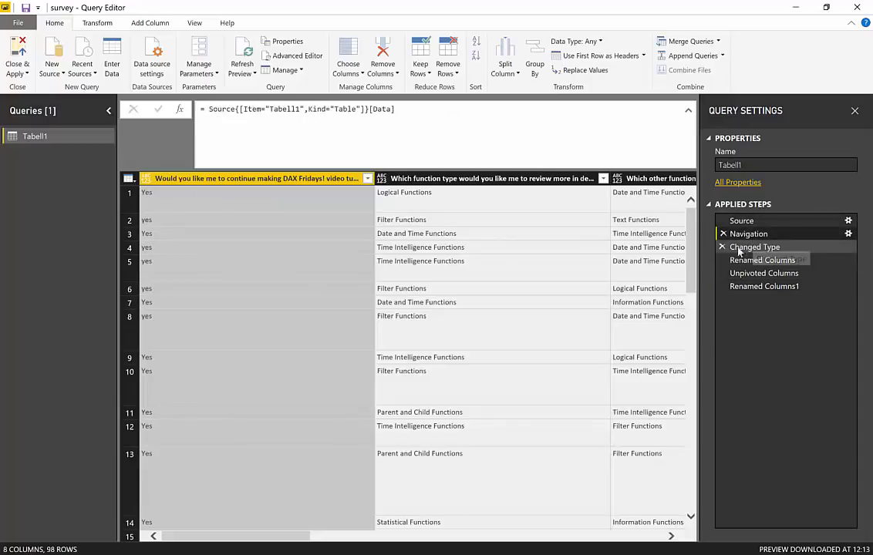
pyautogui.click(759, 286)
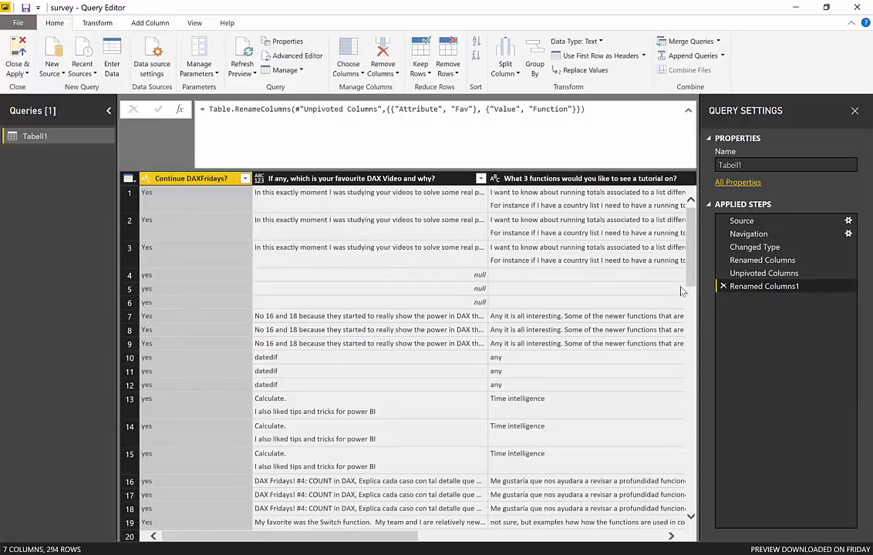
pyautogui.click(308, 55)
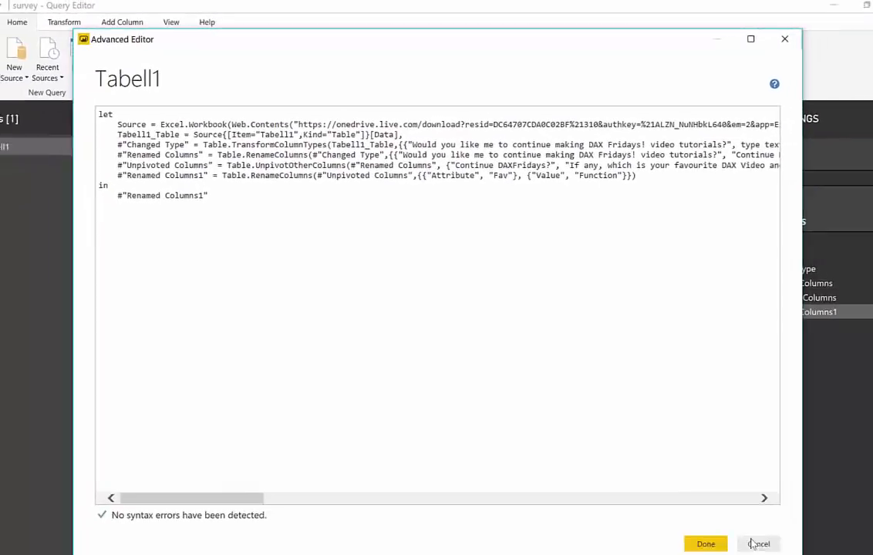
pyautogui.click(756, 544)
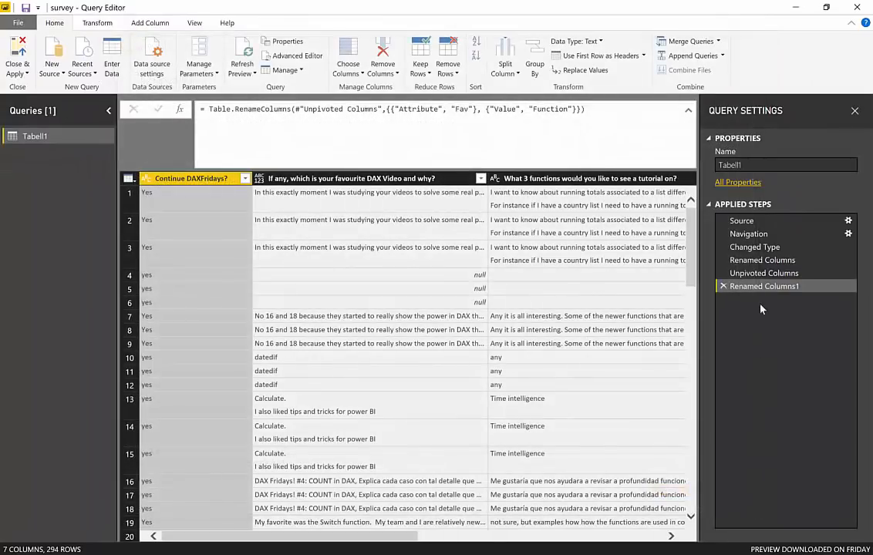
pyautogui.click(764, 220)
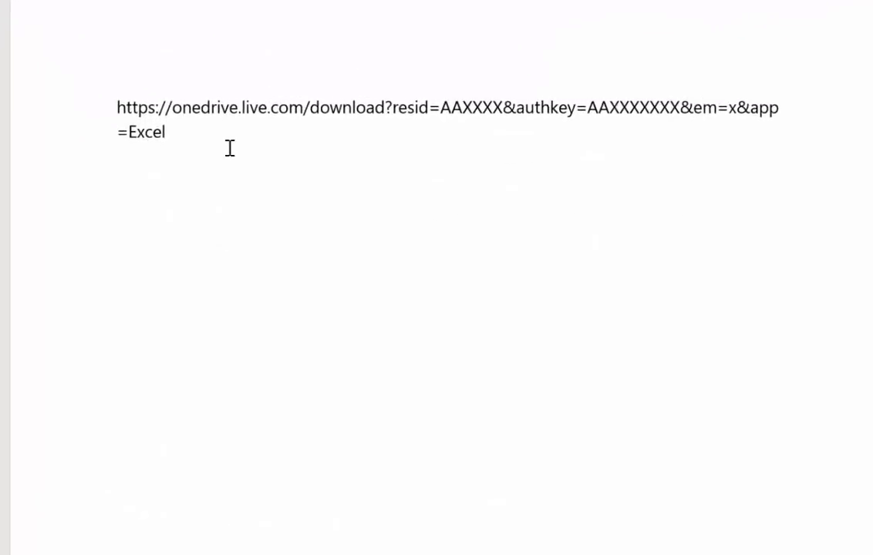
# In the Word document, examine the resid, authkey and em values in the OneDrive download URL
pyautogui.tripleClick(91, 101)
pyautogui.click(214, 156)
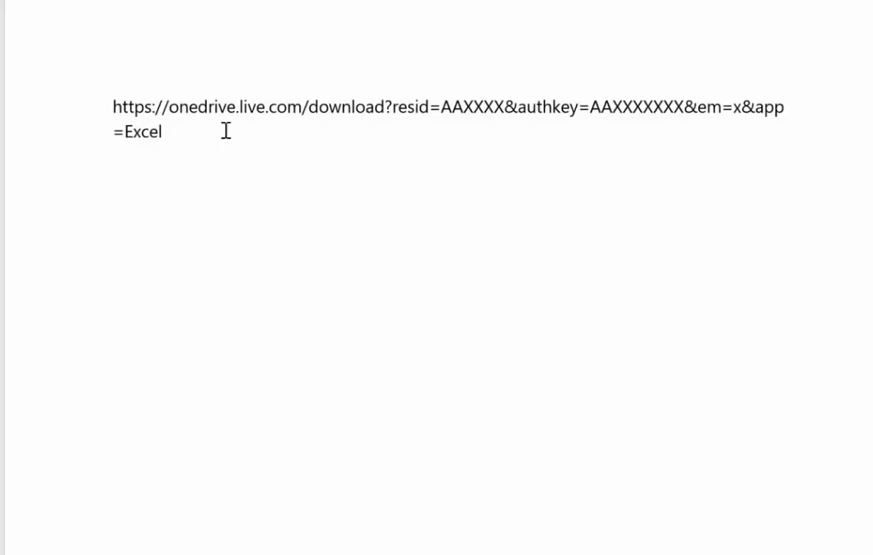
pyautogui.moveTo(114, 108); pyautogui.dragTo(503, 107)
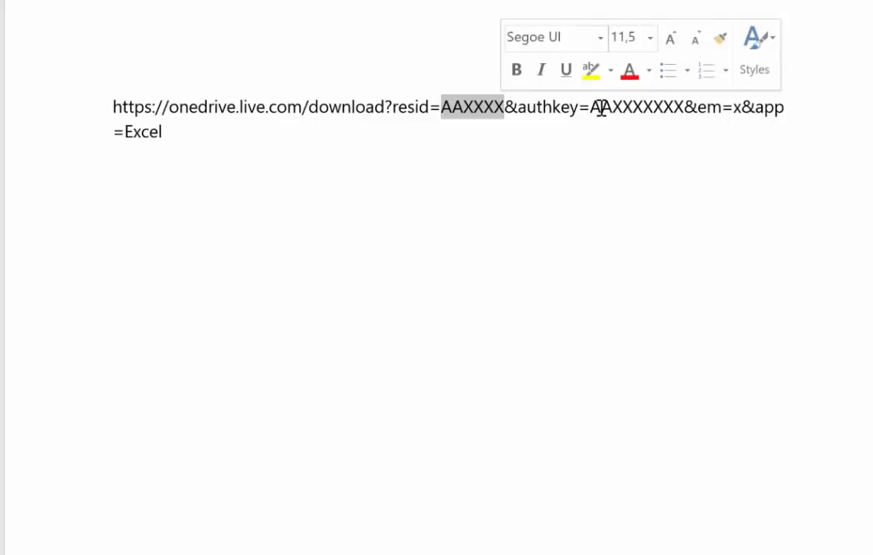
pyautogui.moveTo(590, 107); pyautogui.dragTo(693, 109)
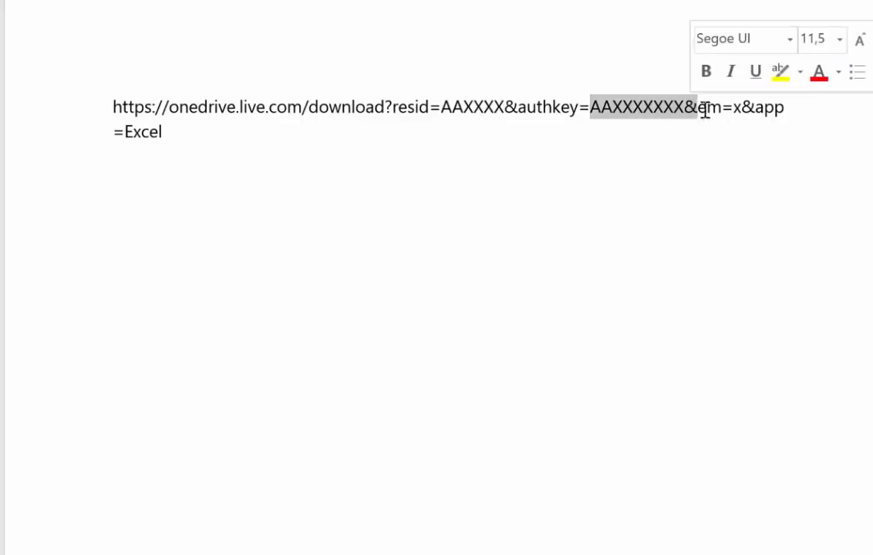
pyautogui.doubleClick(735, 108)
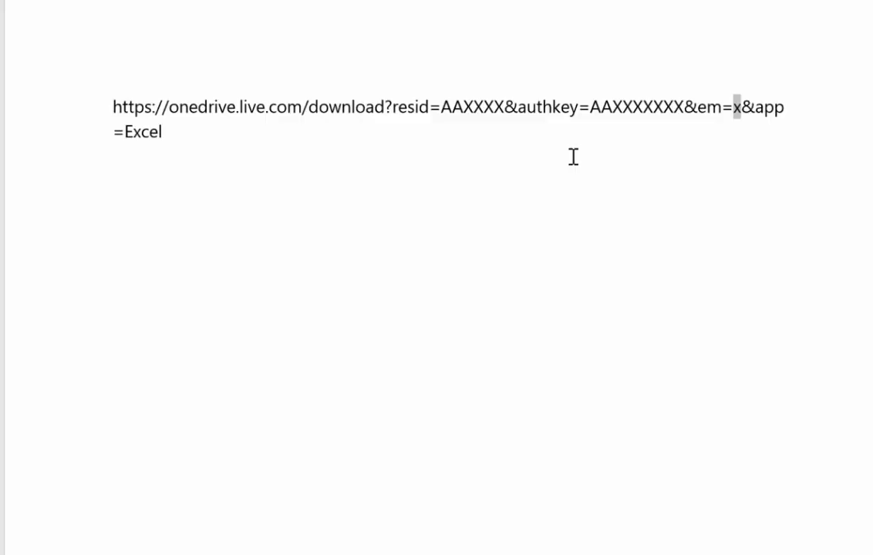
pyautogui.click(314, 147)
pyautogui.moveTo(506, 107); pyautogui.dragTo(430, 109)
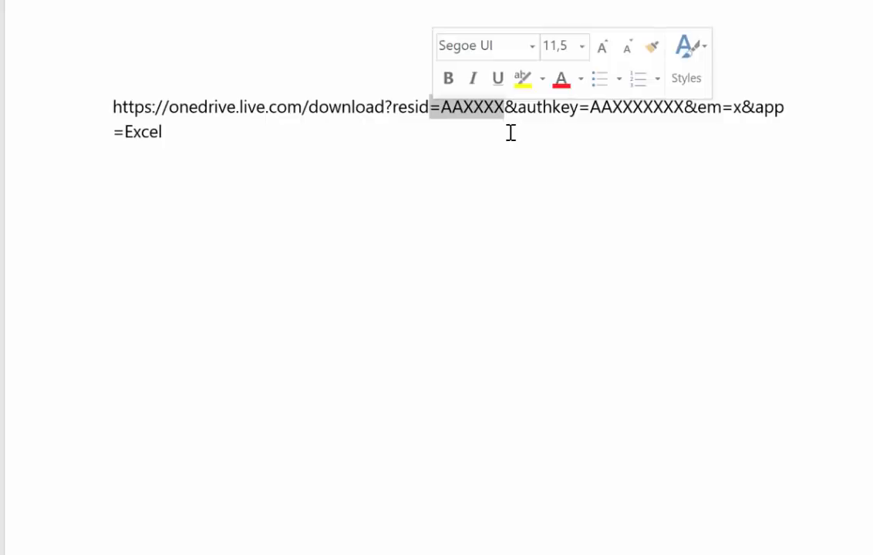
pyautogui.doubleClick(618, 109)
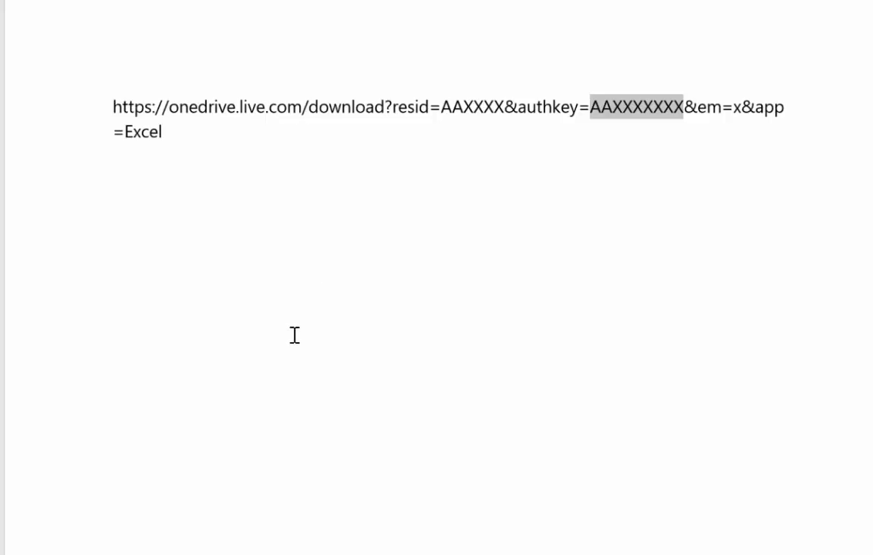
# Copy the whole OneDrive download URL and paste the copy on a new line beneath the original
pyautogui.moveTo(165, 133); pyautogui.dragTo(60, 82)
pyautogui.hotkey('ctrl', 'c')
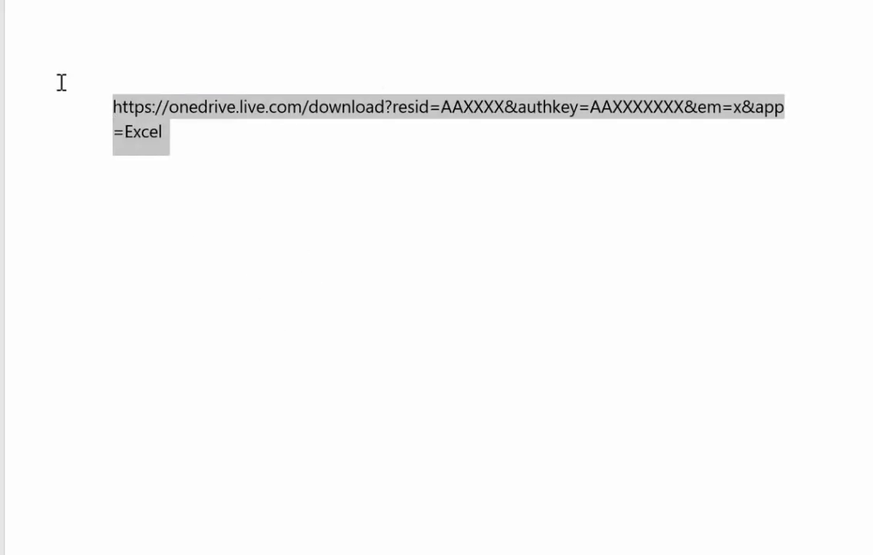
pyautogui.click(195, 134)
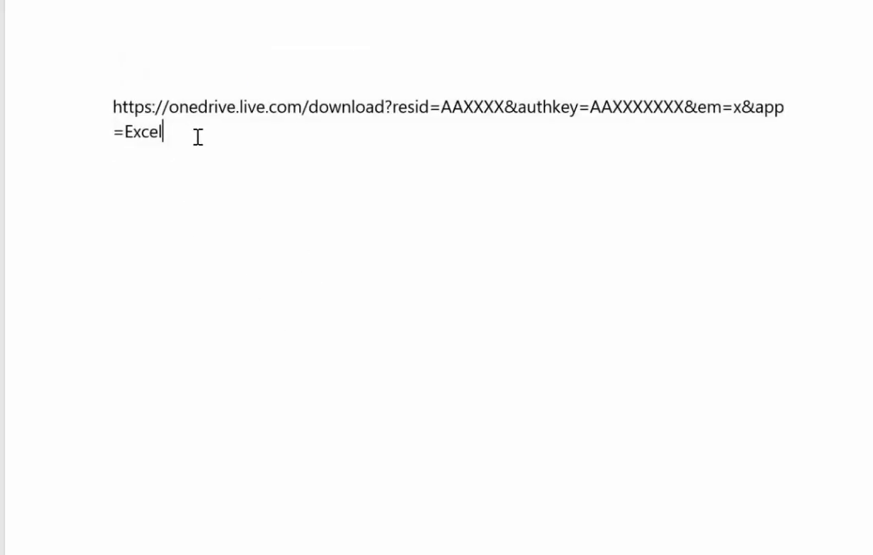
pyautogui.press('Return')
pyautogui.hotkey('ctrl', 'v')
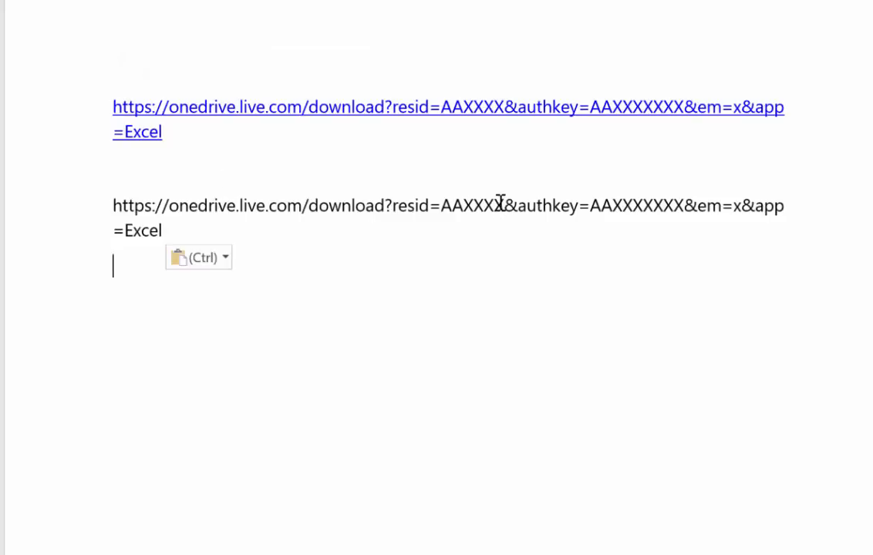
# Replace the resid value in the copied URL with the bold placeholder resID
pyautogui.click(442, 207)
pyautogui.press('Delete')
pyautogui.press('Delete')
pyautogui.press('Delete')
pyautogui.press('Delete')
pyautogui.press('Delete')
pyautogui.press('Delete')
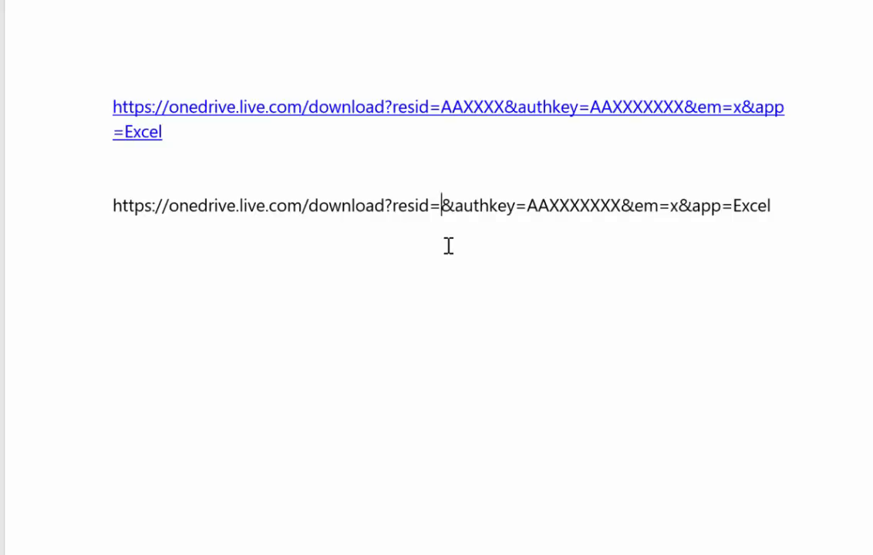
pyautogui.write('resID')
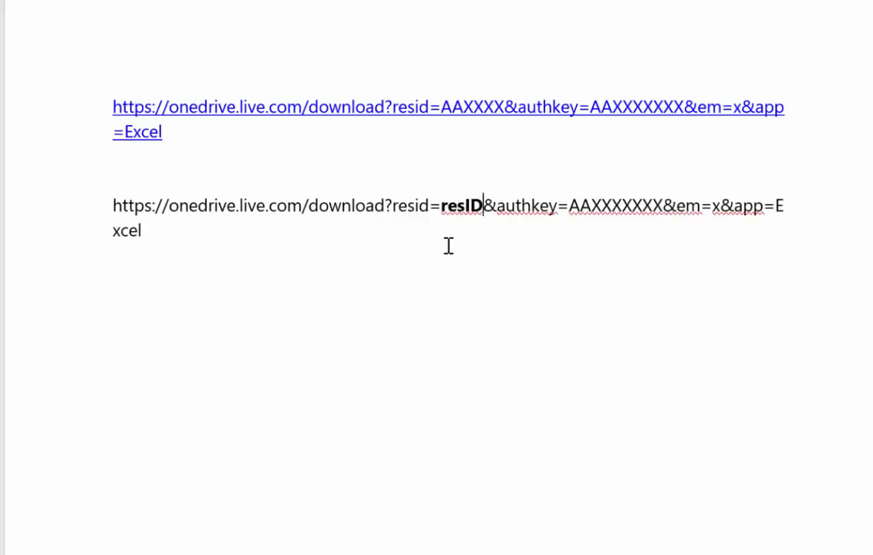
# Replace the authkey value in the copied URL with the placeholder text authkey
pyautogui.press('Right')
pyautogui.press('Right')
pyautogui.press('Right')
pyautogui.press('Right')
pyautogui.press('Delete')
pyautogui.press('Delete')
pyautogui.press('Delete')
pyautogui.press('Delete')
pyautogui.press('Delete')
pyautogui.press('Delete')
pyautogui.press('Delete')
pyautogui.press('Delete')
pyautogui.press('Delete')
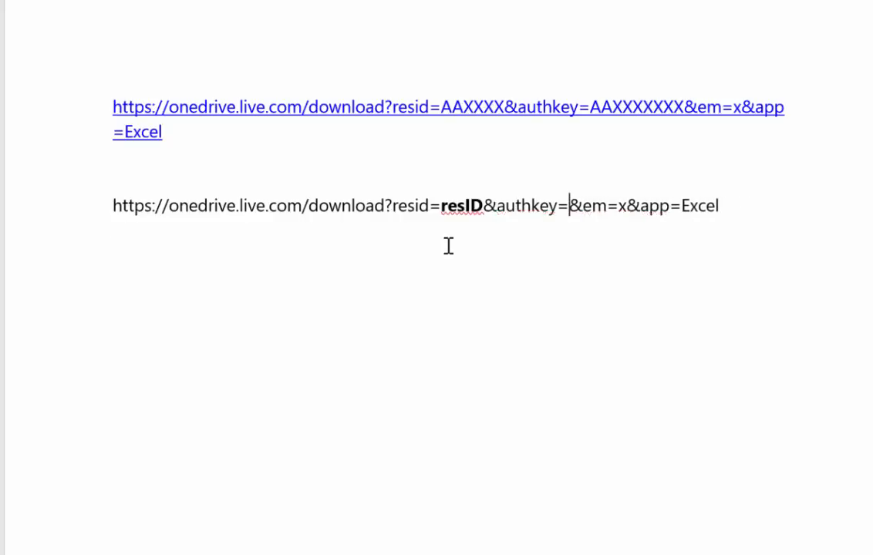
pyautogui.write('auth')
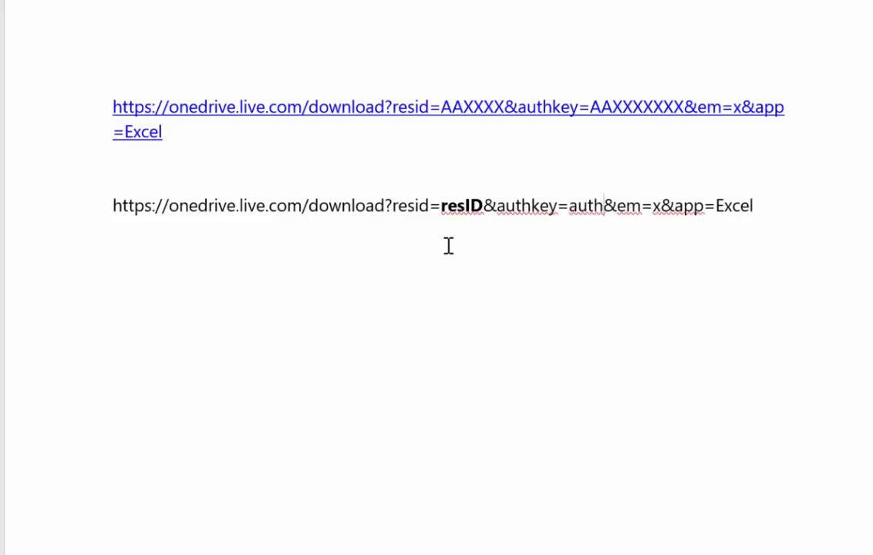
pyautogui.write('key')
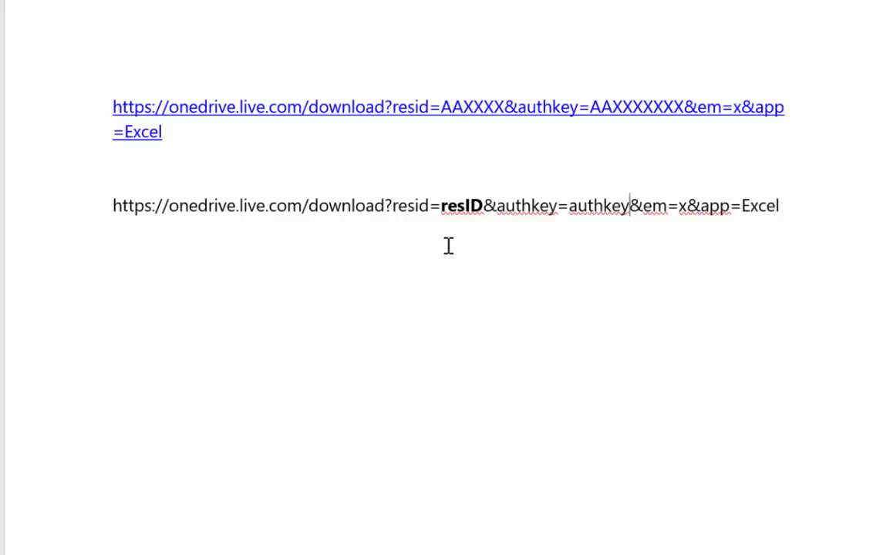
# Make the authkey placeholder after the equals sign bold
pyautogui.hotkey('shift', 'Left')
pyautogui.hotkey('shift', 'Left')
pyautogui.hotkey('shift', 'Left')
pyautogui.hotkey('shift', 'Left')
pyautogui.hotkey('shift', 'Left')
pyautogui.hotkey('shift', 'Left')
pyautogui.hotkey('shift', 'Left')
pyautogui.hotkey('shift', 'Left')
pyautogui.hotkey('shift', 'Right')
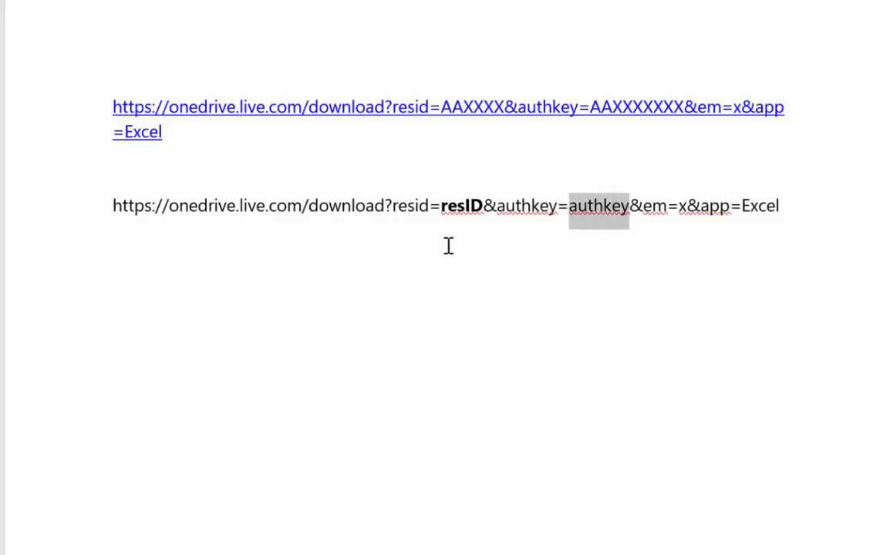
pyautogui.hotkey('ctrl', 'b')
# Replace the em value in the copied URL with the bold placeholder em
pyautogui.press('Right')
pyautogui.press('Right')
pyautogui.press('Right')
pyautogui.press('Right')
pyautogui.press('Right')
pyautogui.press('Right')
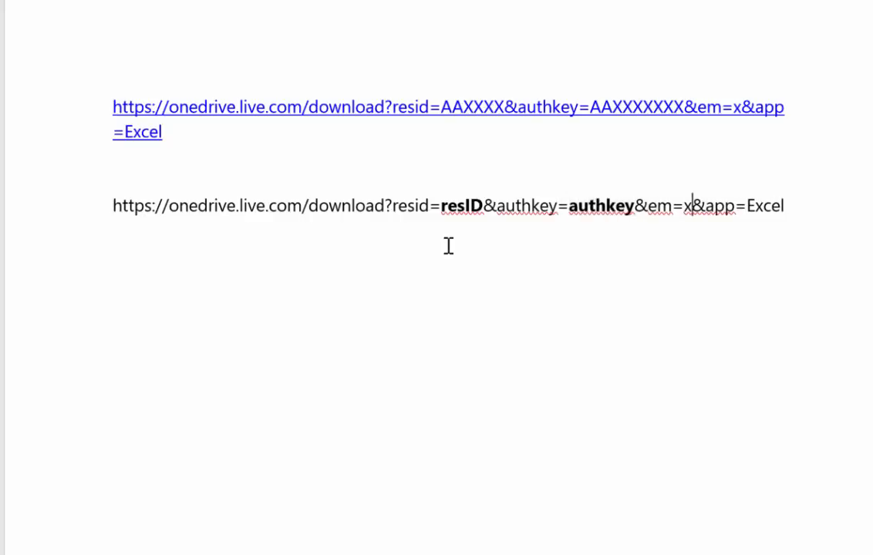
pyautogui.press('BackSpace')
pyautogui.write('em')
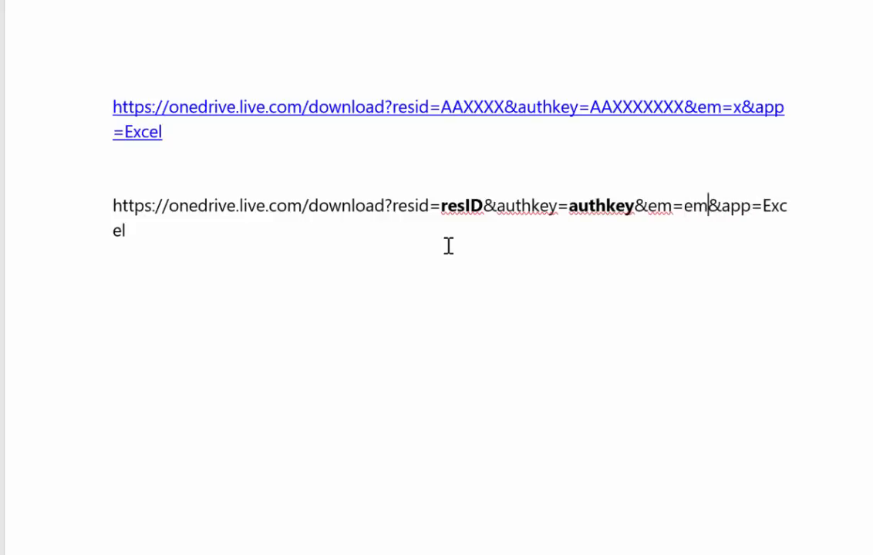
pyautogui.hotkey('shift', 'Left')
pyautogui.hotkey('shift', 'Left')
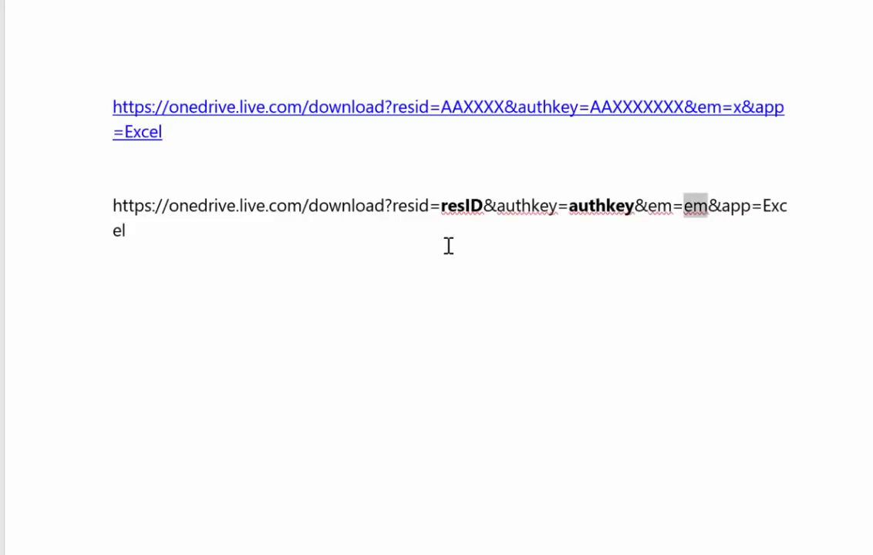
pyautogui.hotkey('ctrl', 'b')
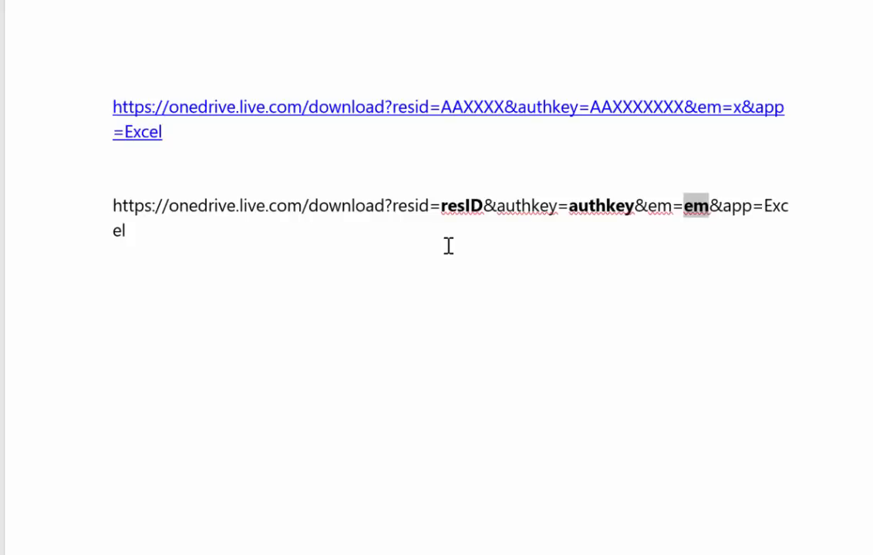
pyautogui.click(448, 245)
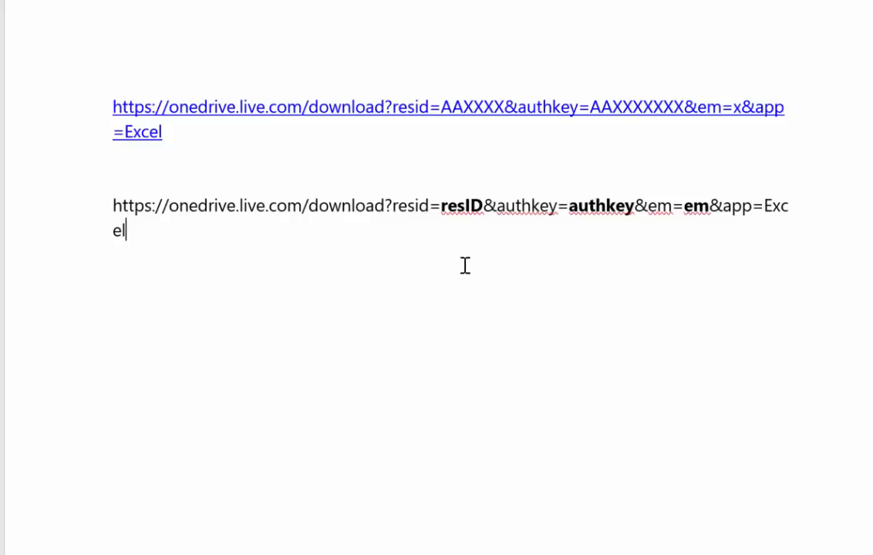
pyautogui.click(466, 206)
pyautogui.click(409, 204)
pyautogui.click(472, 207)
pyautogui.click(544, 207)
pyautogui.click(596, 206)
# Copy the URL with the resID, authkey and em placeholders and paste it on a new line below
pyautogui.moveTo(127, 229); pyautogui.dragTo(60, 179)
pyautogui.hotkey('ctrl', 'c')
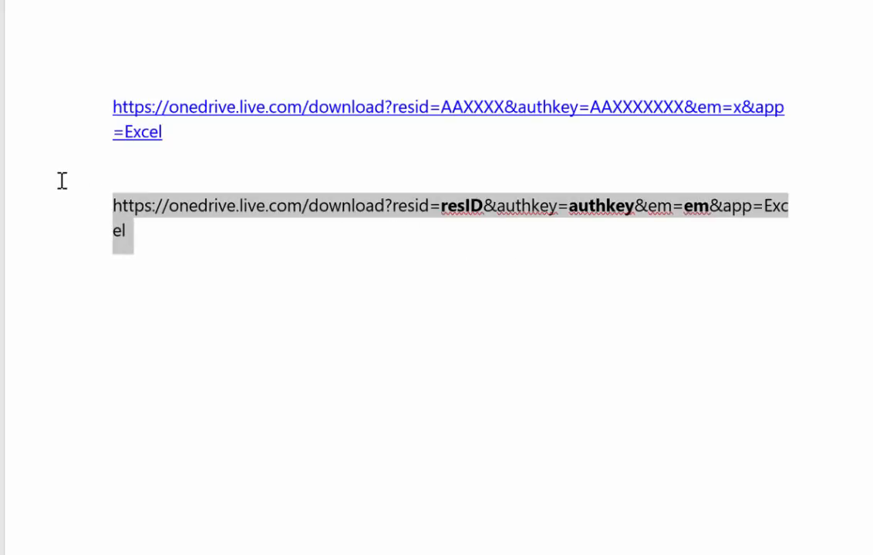
pyautogui.press('Right')
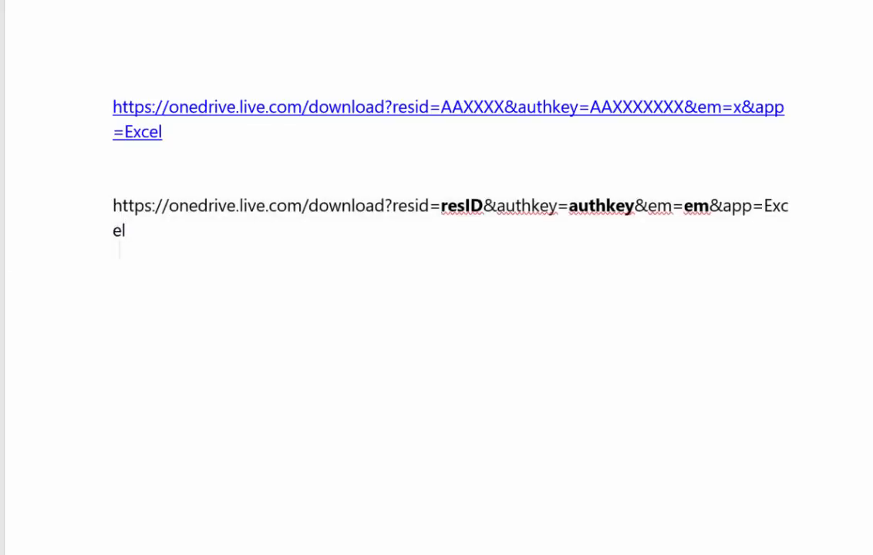
pyautogui.press('Return')
pyautogui.hotkey('ctrl', 'v')
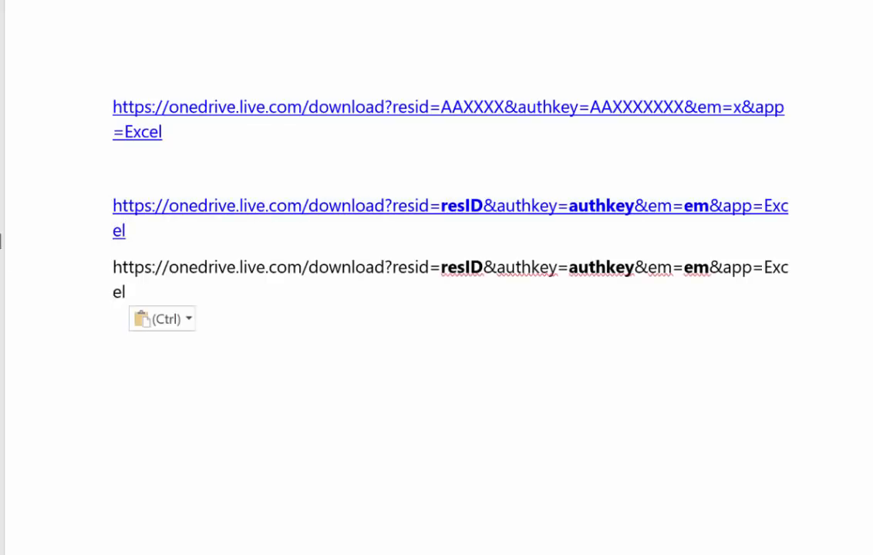
# Remove the hyperlinks from the first placeholder URL and from the original URL above it
pyautogui.rightClick(266, 205)
pyautogui.click(349, 417)
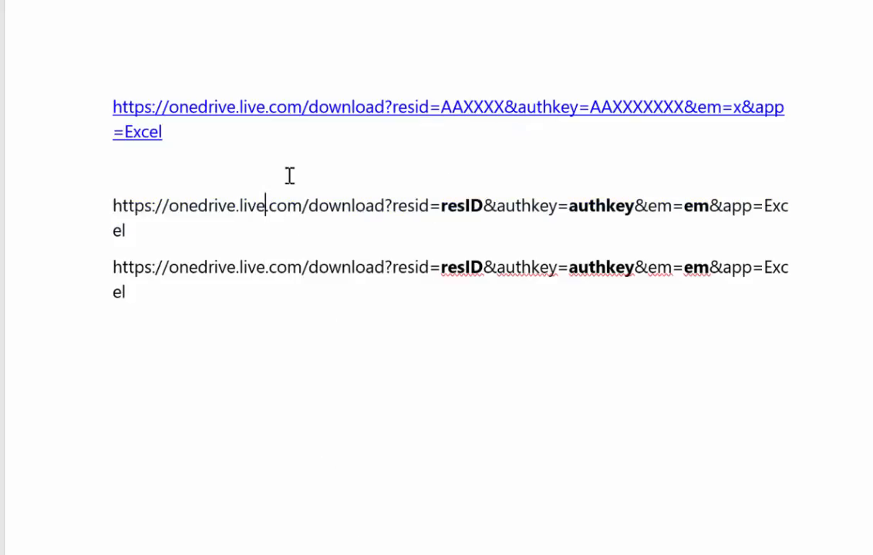
pyautogui.rightClick(302, 108)
pyautogui.click(387, 316)
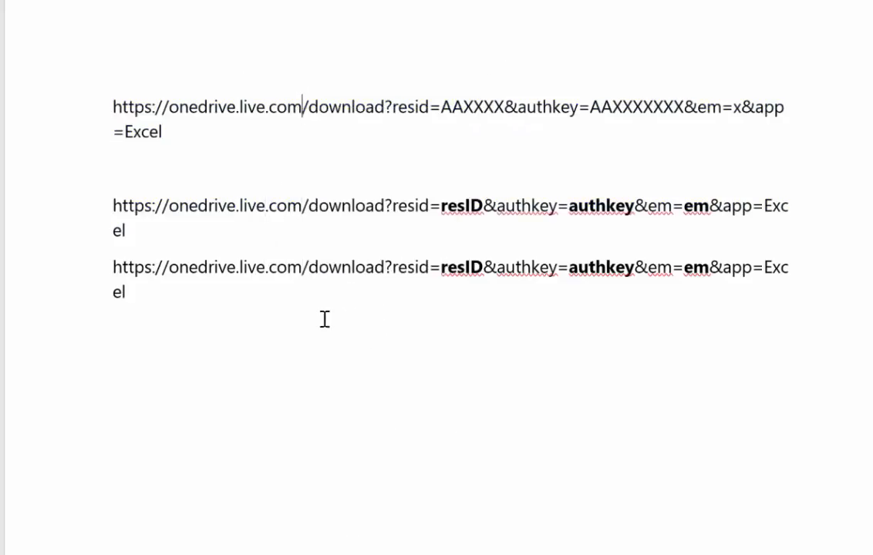
# Enclose the third URL's fixed text from https up to resid= in double quotation marks
pyautogui.click(109, 266)
pyautogui.write('"')
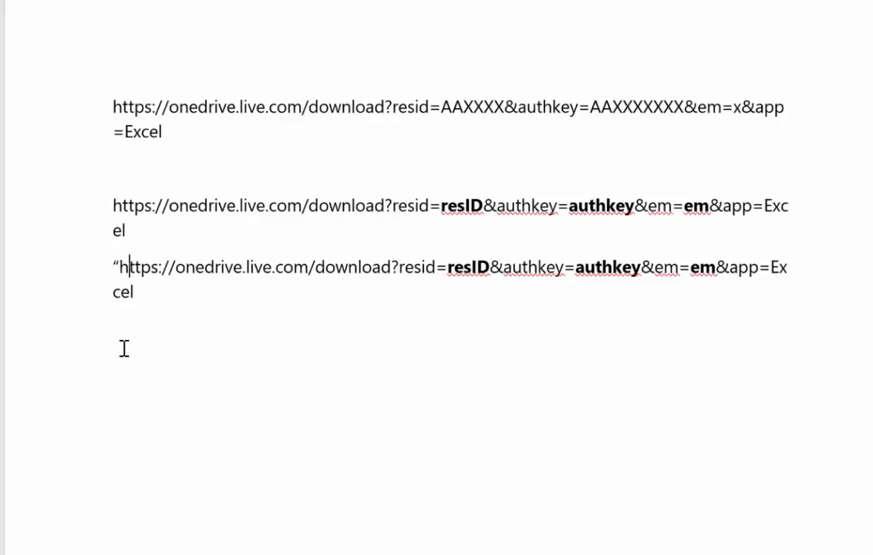
pyautogui.press('Right')
pyautogui.press('Right')
pyautogui.press('Right')
pyautogui.press('Right')
pyautogui.press('Right')
pyautogui.press('Right')
pyautogui.press('Right')
pyautogui.press('Right')
pyautogui.press('Right')
pyautogui.press('Right')
pyautogui.press('Right')
pyautogui.press('Right')
pyautogui.press('Right')
pyautogui.press('Right')
pyautogui.press('Right')
pyautogui.press('Right')
pyautogui.press('Right')
pyautogui.press('Right')
pyautogui.press('Right')
pyautogui.press('Right')
pyautogui.write('"')
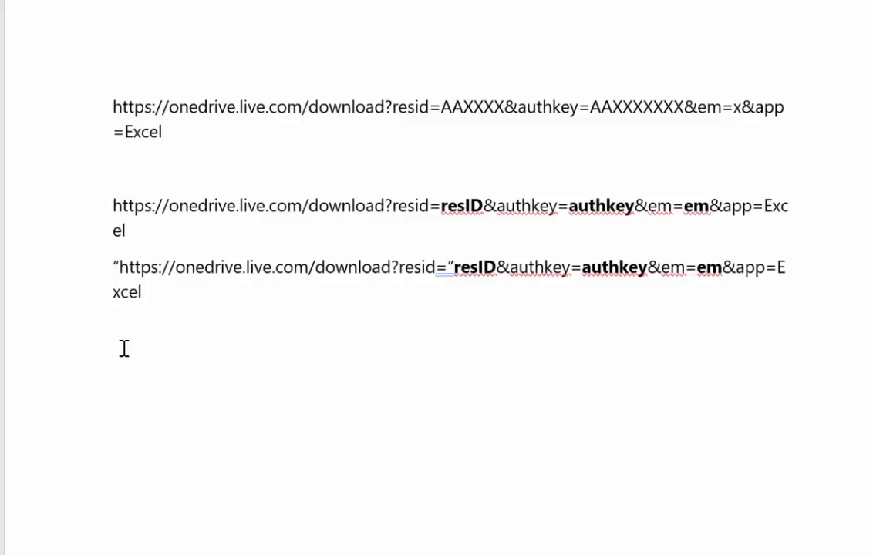
pyautogui.press('Return')
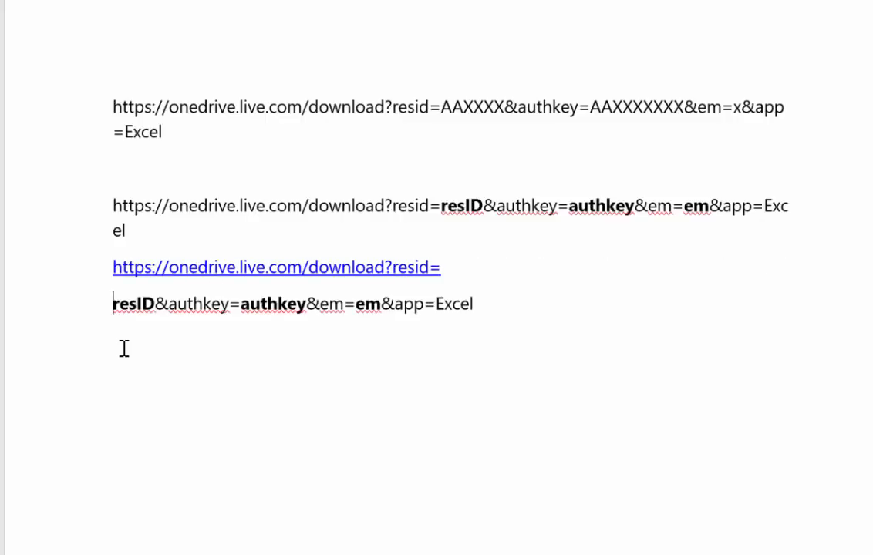
pyautogui.rightClick(178, 262)
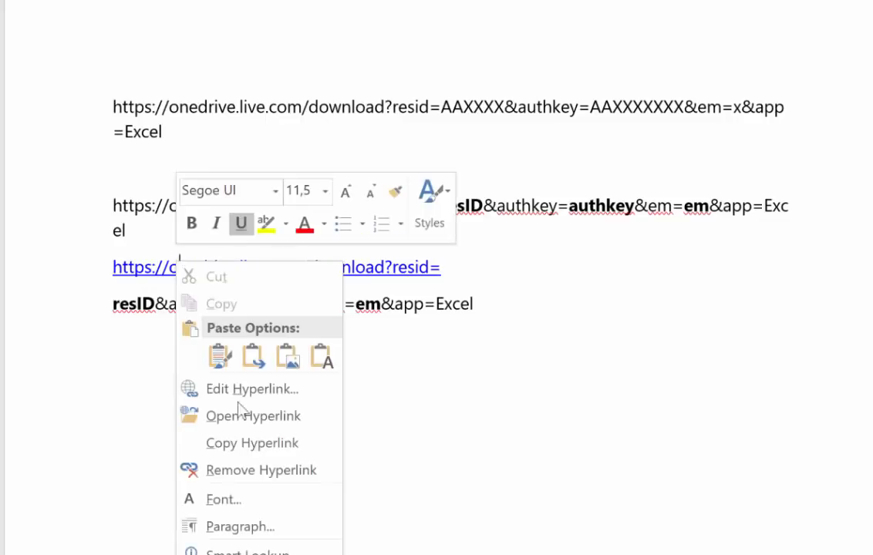
pyautogui.click(259, 471)
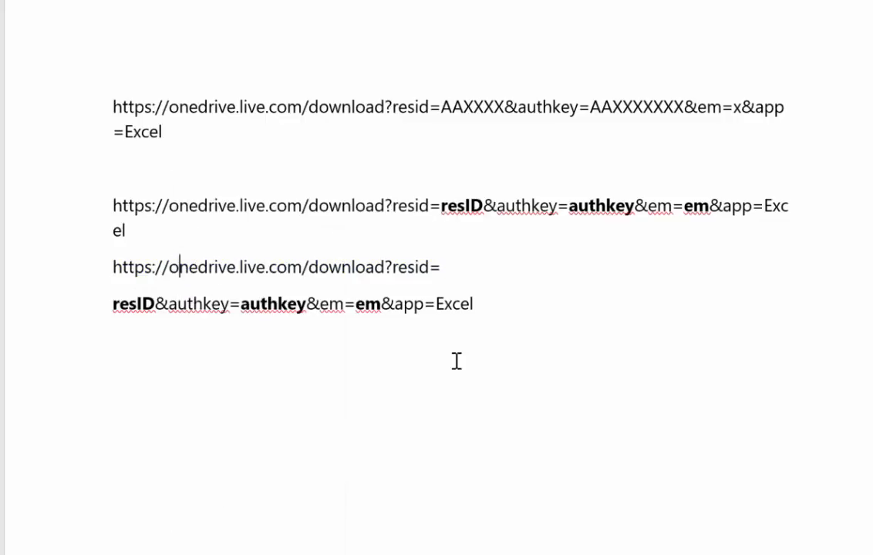
pyautogui.click(113, 267)
pyautogui.write('"')
pyautogui.click(473, 267)
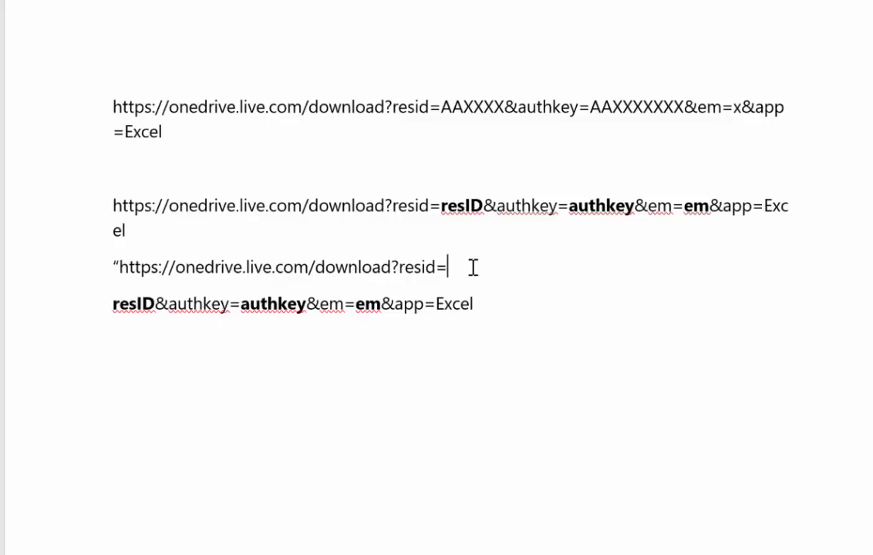
pyautogui.write('"')
# Add an ampersand before and after the bold resID placeholder so it reads &resID&
pyautogui.click(119, 304)
pyautogui.write('&')
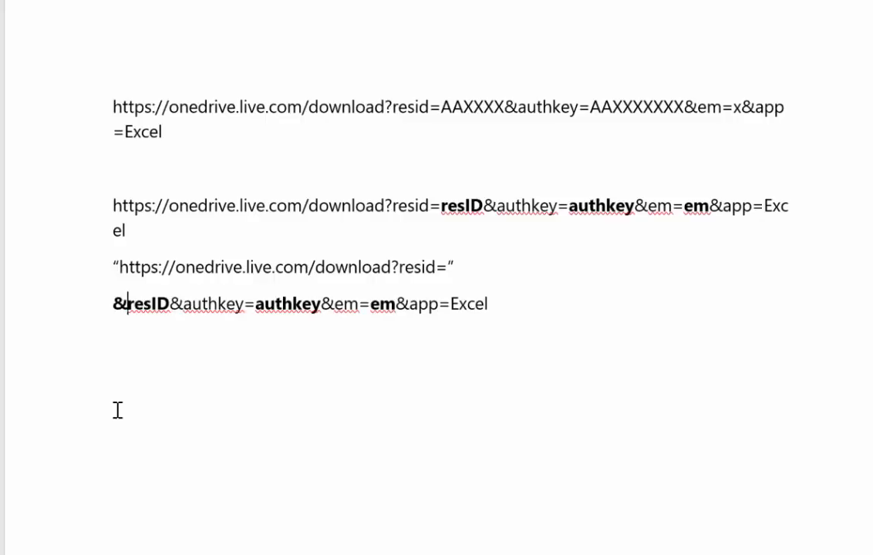
pyautogui.press('Right')
pyautogui.press('Right')
pyautogui.press('Right')
pyautogui.press('Right')
pyautogui.press('Right')
pyautogui.write('&')
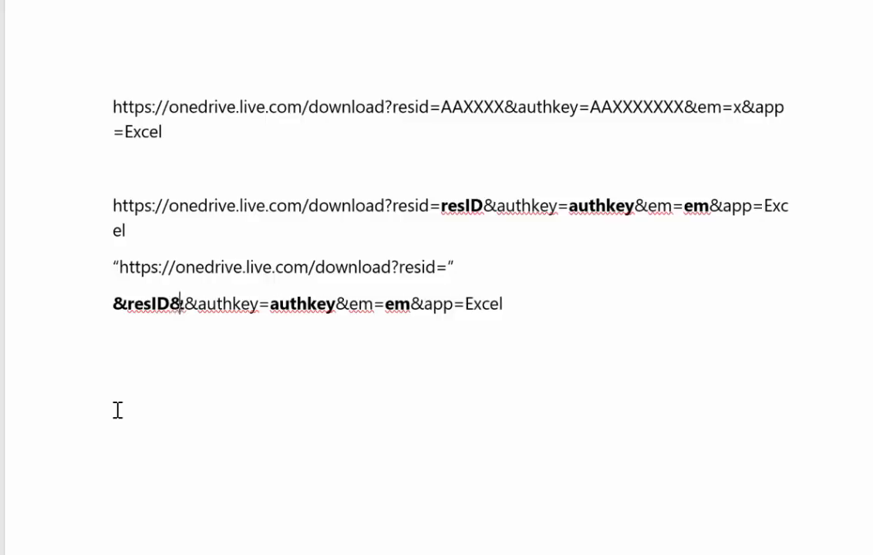
# Put the fixed text &authkey= on its own line below &resID& and enclose it in double quotation marks
pyautogui.press('Return')
pyautogui.write('"')
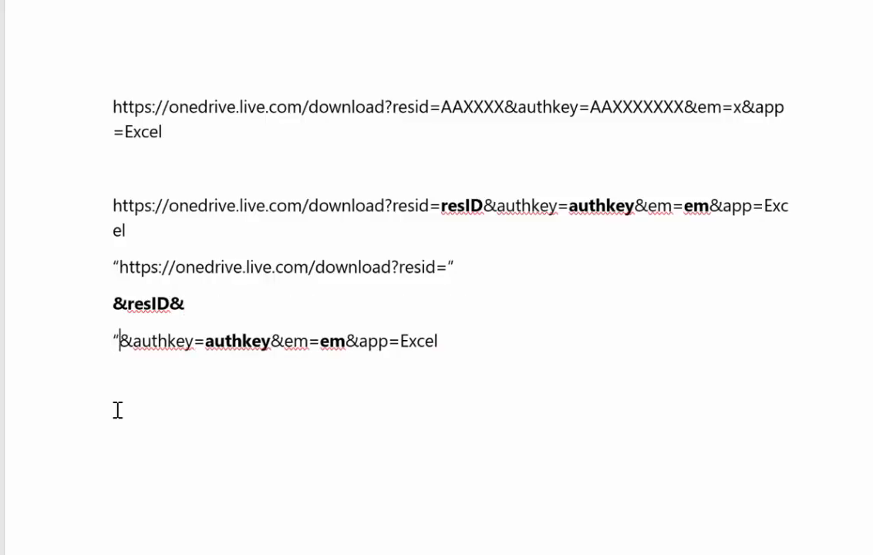
pyautogui.press('Right')
pyautogui.press('Right')
pyautogui.press('Right')
pyautogui.press('Right')
pyautogui.press('Right')
pyautogui.press('Right')
pyautogui.press('Right')
pyautogui.press('Right')
pyautogui.press('Right')
pyautogui.press('Right')
pyautogui.press('Left')
pyautogui.write('"')
pyautogui.press('Return')
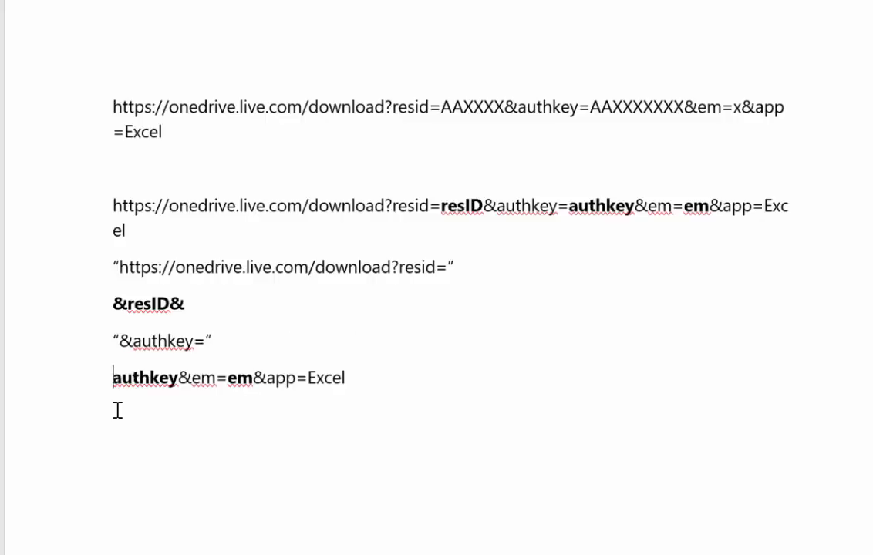
# Add an ampersand before and after the bold authkey placeholder so it reads &authkey&
pyautogui.write('&')
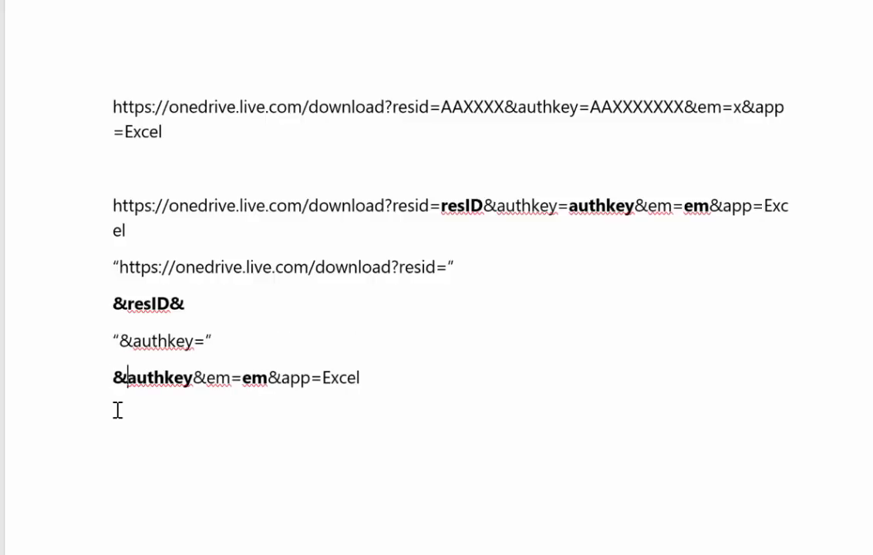
pyautogui.press('Right')
pyautogui.press('Right')
pyautogui.press('Right')
pyautogui.press('Right')
pyautogui.press('Right')
pyautogui.press('Right')
pyautogui.press('Right')
pyautogui.press('Right')
pyautogui.write('&')
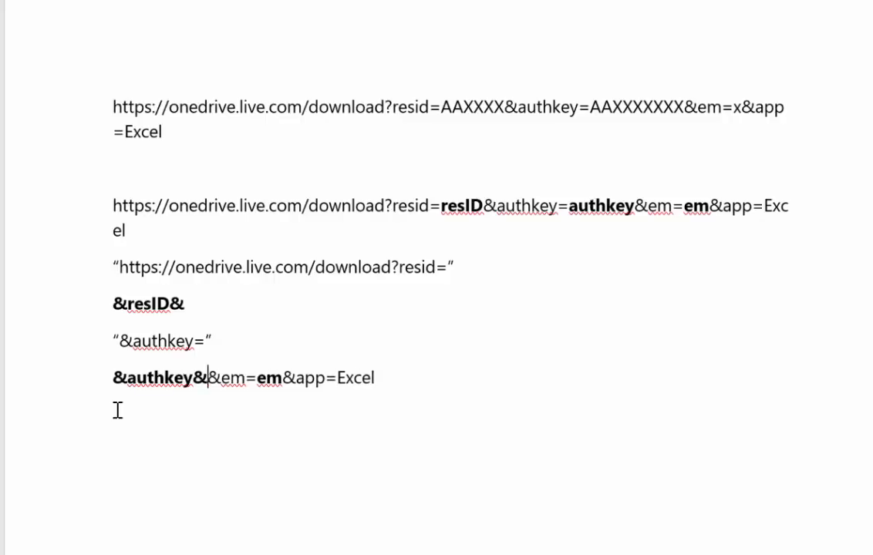
pyautogui.write('"')
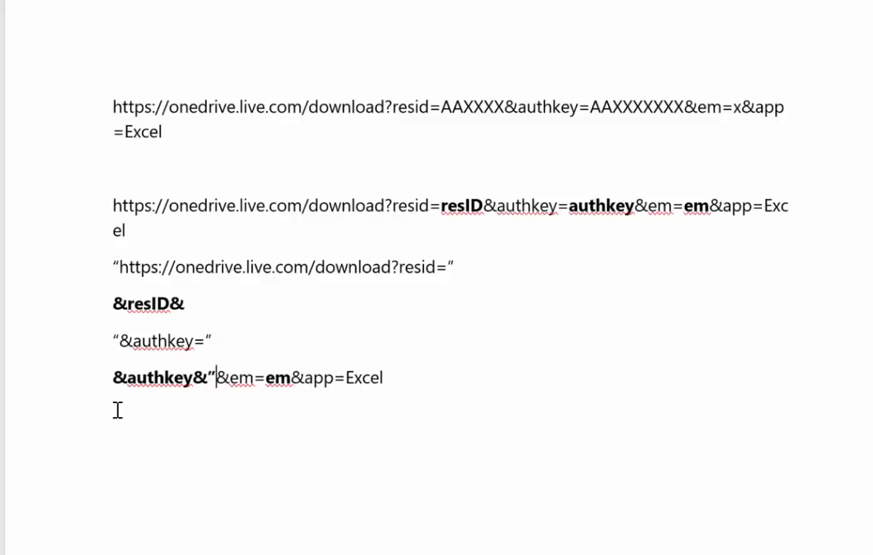
pyautogui.press('Return')
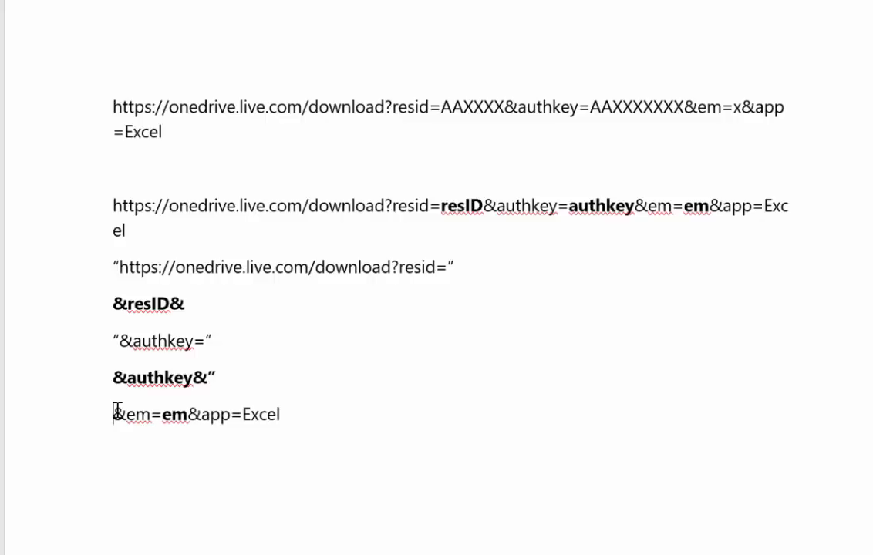
pyautogui.press('BackSpace')
pyautogui.press('BackSpace')
# Put the fixed text &em= on its own line below &authkey& and enclose it in double quotation marks
pyautogui.press('Return')
pyautogui.write('"')
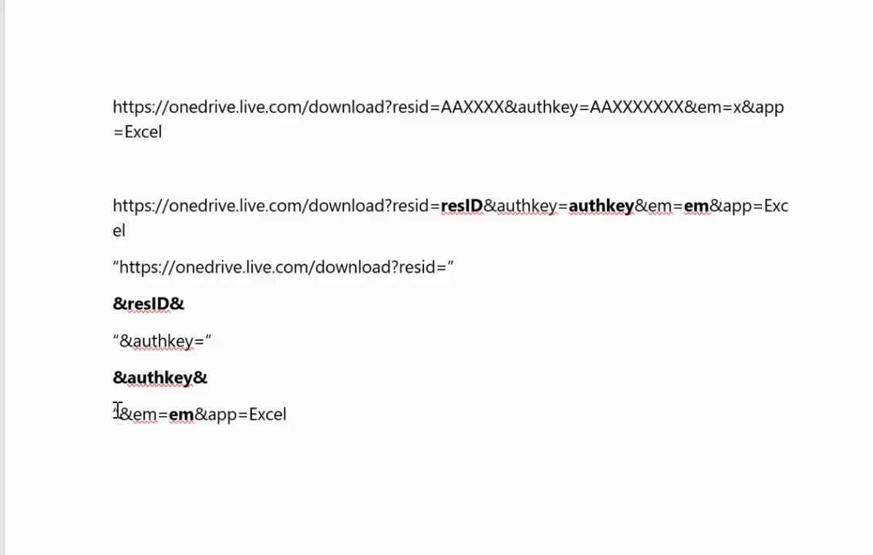
pyautogui.press('Right')
pyautogui.press('Right')
pyautogui.press('Right')
pyautogui.press('Right')
pyautogui.write('"')
pyautogui.press('Return')
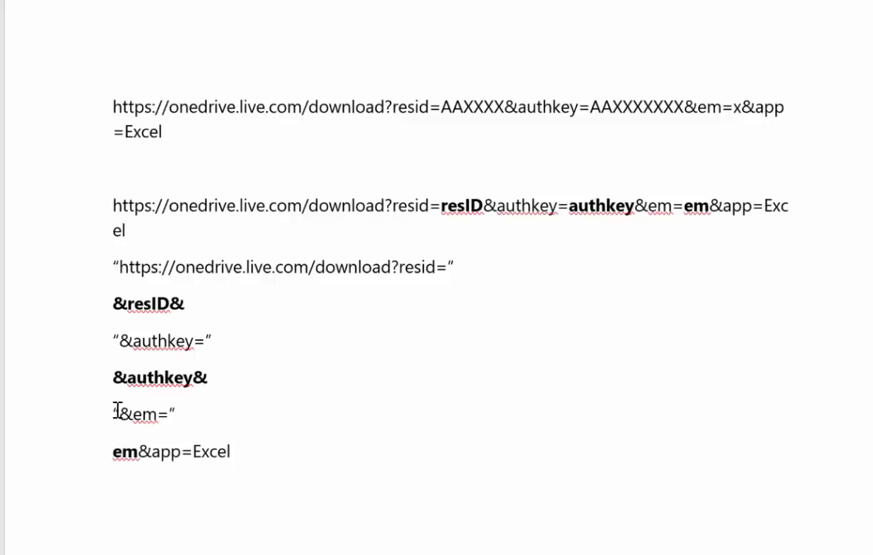
# Add an ampersand before and after the bold em placeholder so it reads &em&
pyautogui.write('&')
pyautogui.press('Right')
pyautogui.press('Right')
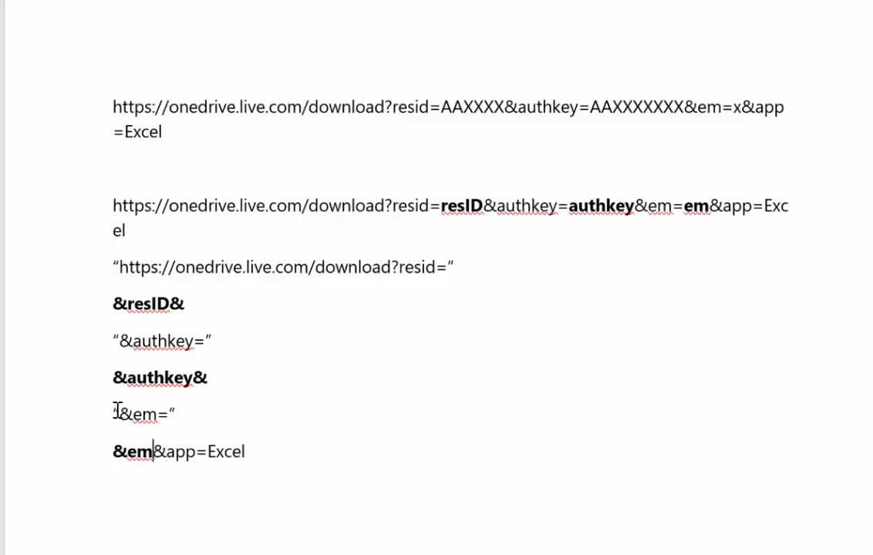
pyautogui.press('Left')
pyautogui.write('&')
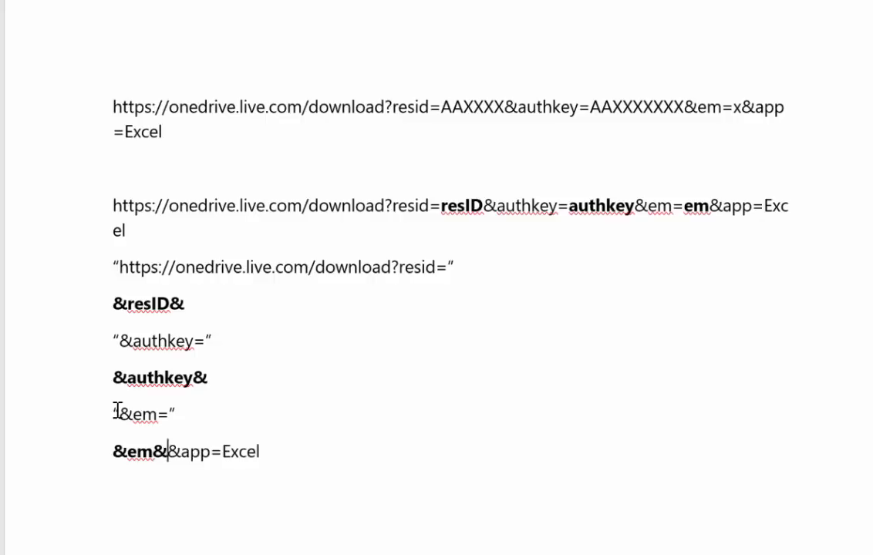
# Put the fixed text &app=Excel on its own line below &em& and enclose it in double quotation marks
pyautogui.press('Return')
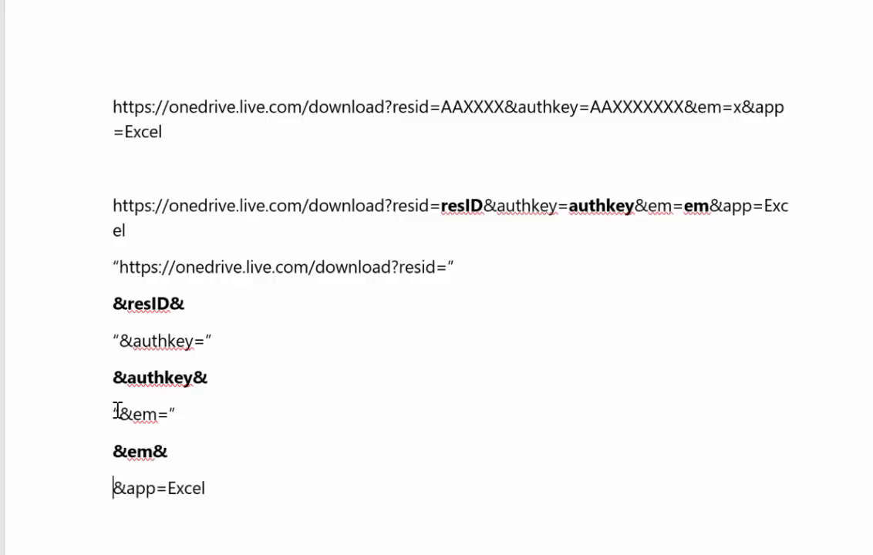
pyautogui.write('"')
pyautogui.press('Right')
pyautogui.press('Right')
pyautogui.press('Right')
pyautogui.press('Right')
pyautogui.press('Right')
pyautogui.press('Right')
pyautogui.press('Right')
pyautogui.press('Right')
pyautogui.press('Right')
pyautogui.press('Right')
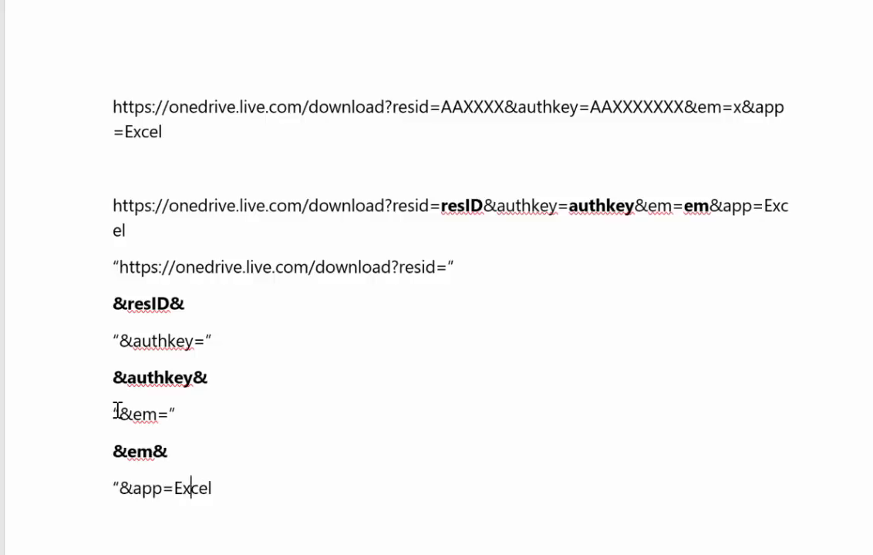
pyautogui.write('"')
# Copy the lines from the quoted https text to "&app=Excel" and paste them below, leaving one blank line between
pyautogui.moveTo(221, 491); pyautogui.dragTo(73, 258)
pyautogui.hotkey('ctrl', 'c')
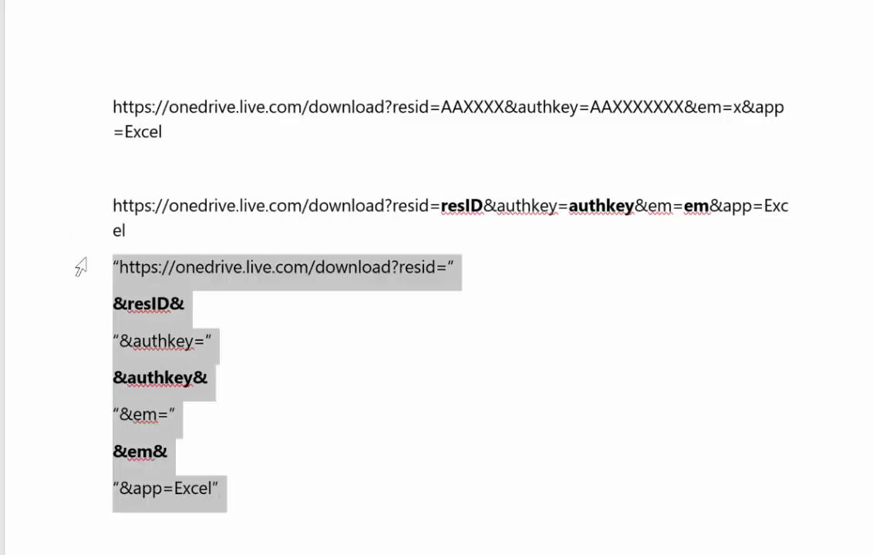
pyautogui.click(301, 494)
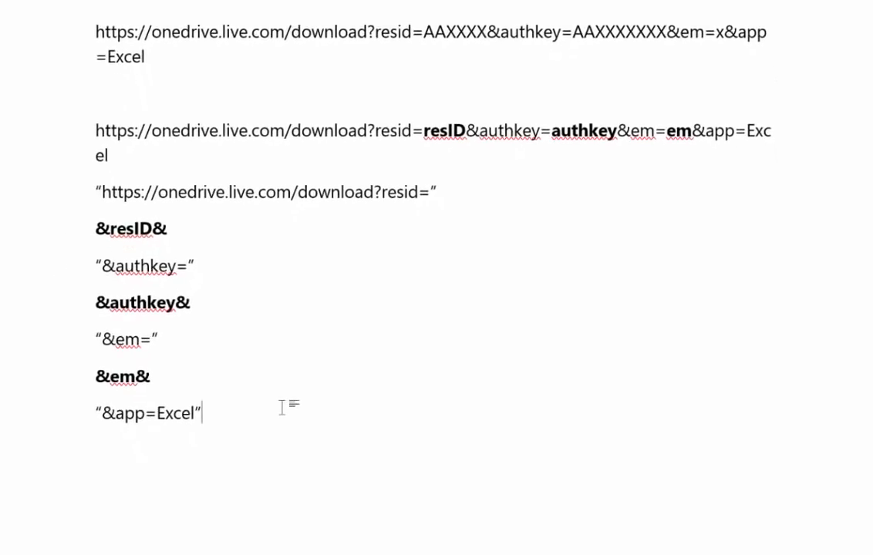
pyautogui.press('Return')
pyautogui.press('Return')
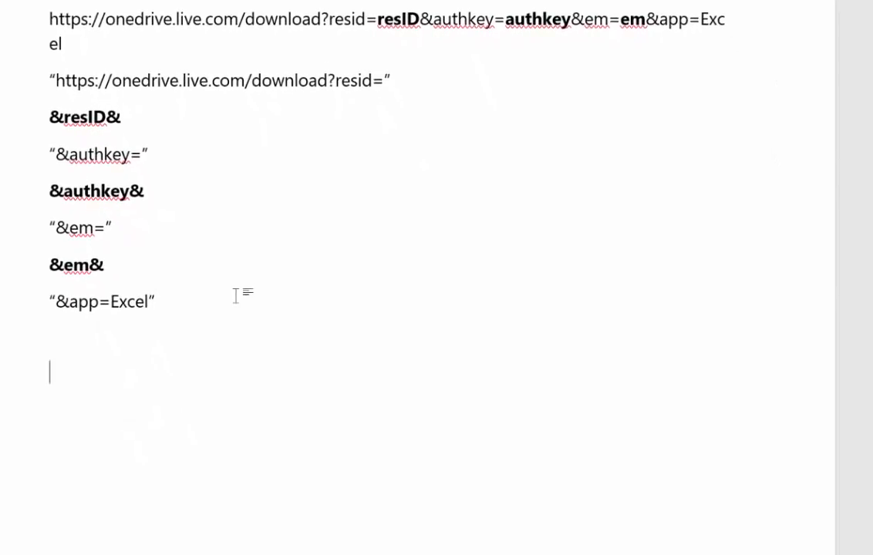
pyautogui.hotkey('ctrl', 'v')
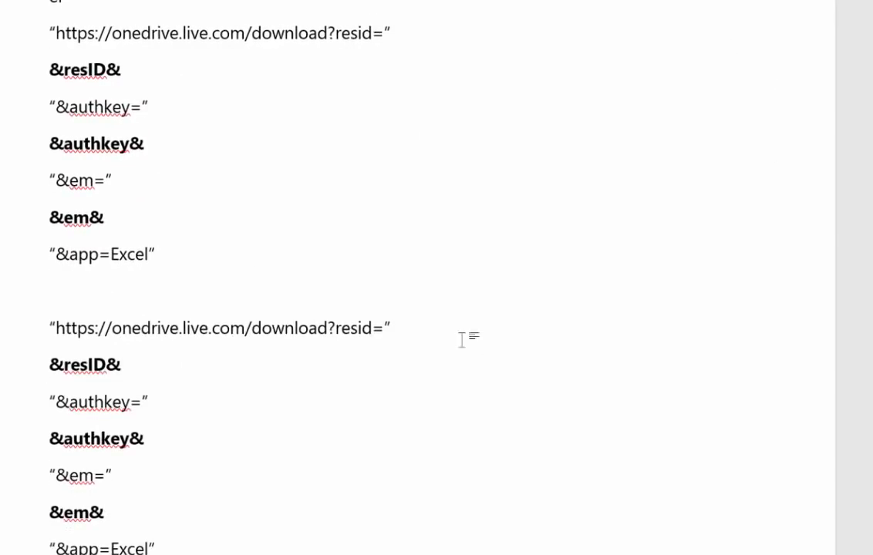
# Join the pasted lines into one continuous expression by removing the paragraph breaks between them
pyautogui.click(462, 339)
pyautogui.press('Delete')
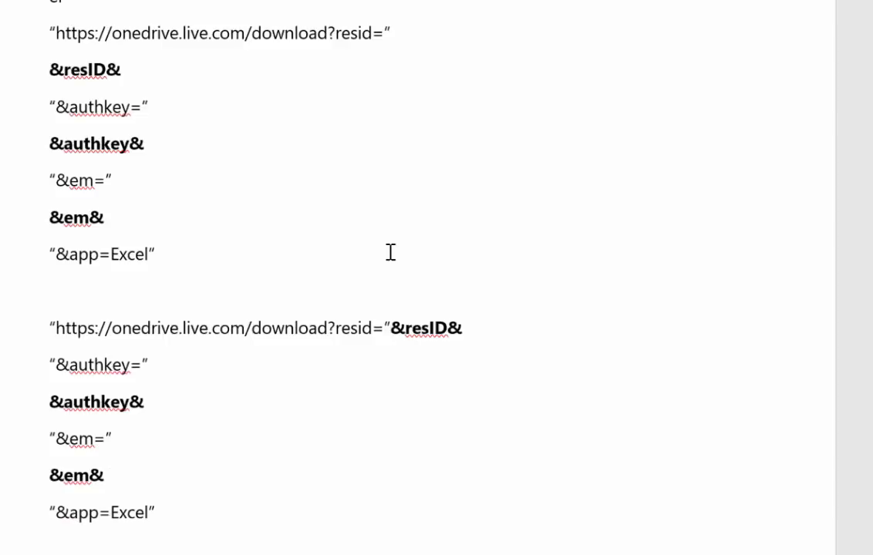
pyautogui.click(484, 327)
pyautogui.press('Delete')
pyautogui.press('End')
pyautogui.press('Delete')
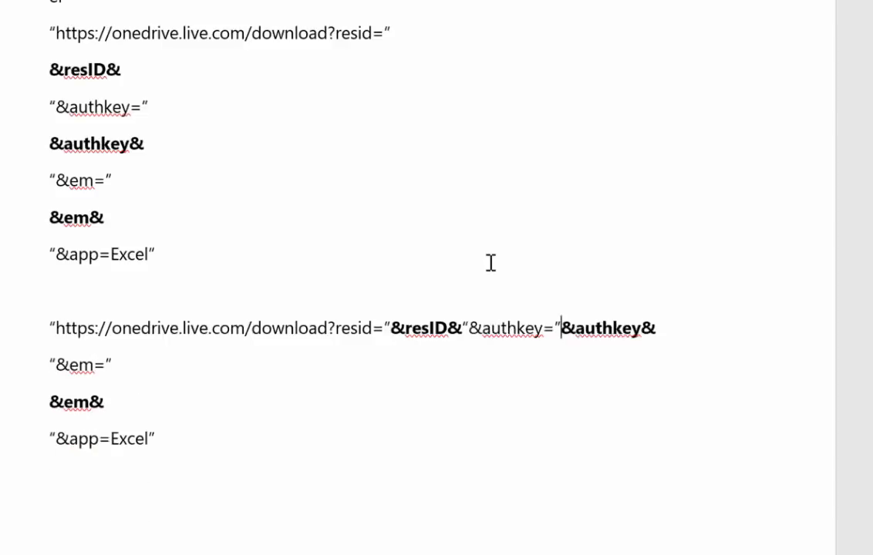
pyautogui.press('End')
pyautogui.press('Delete')
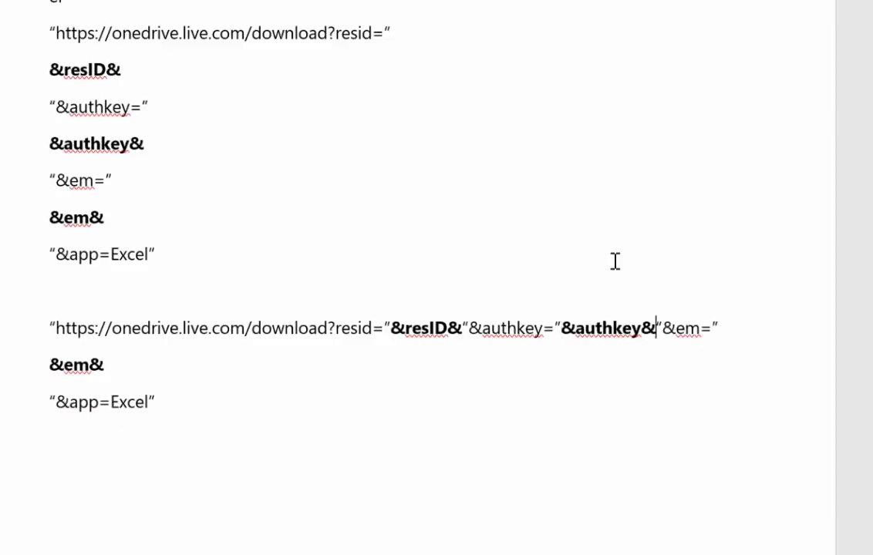
pyautogui.press('End')
pyautogui.press('Delete')
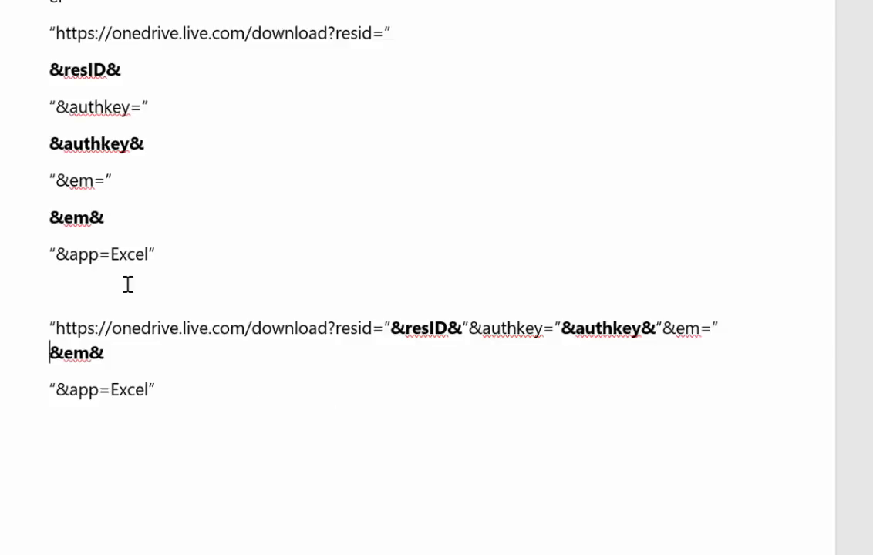
pyautogui.press('End')
pyautogui.press('Delete')
pyautogui.press('End')
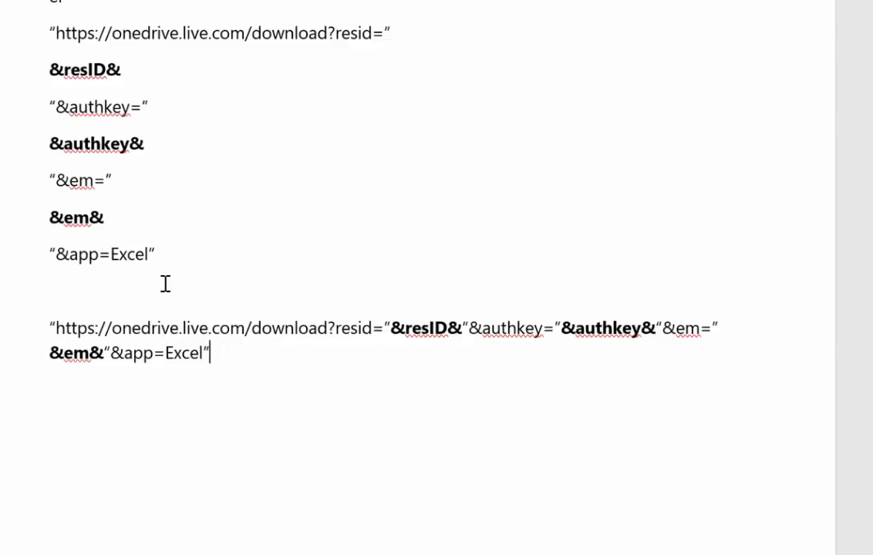
# Select the joined URL expression and switch to the Power BI Query Editor of the survey file
pyautogui.hotkey('ctrl', 'shift', 'Left')
pyautogui.moveTo(90, 337); pyautogui.dragTo(48, 327)
pyautogui.hotkey('ctrl', 'c')
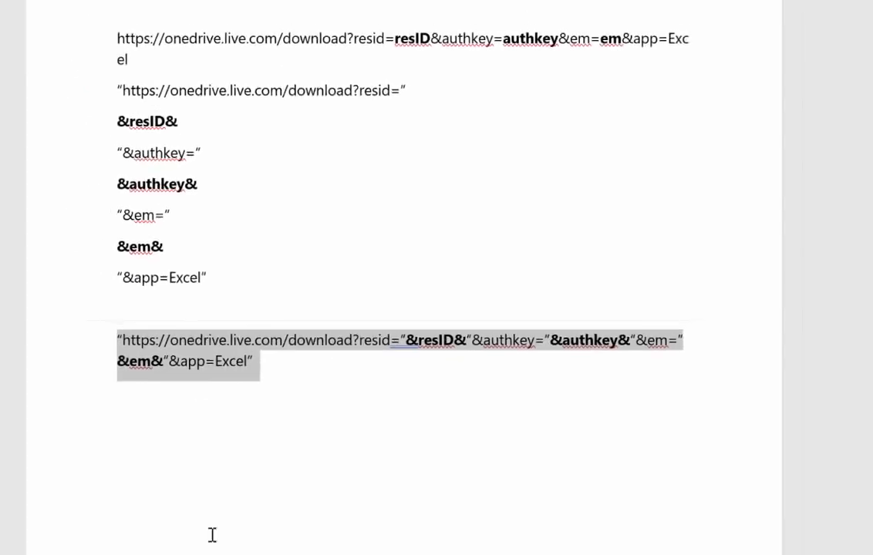
pyautogui.click(304, 505)
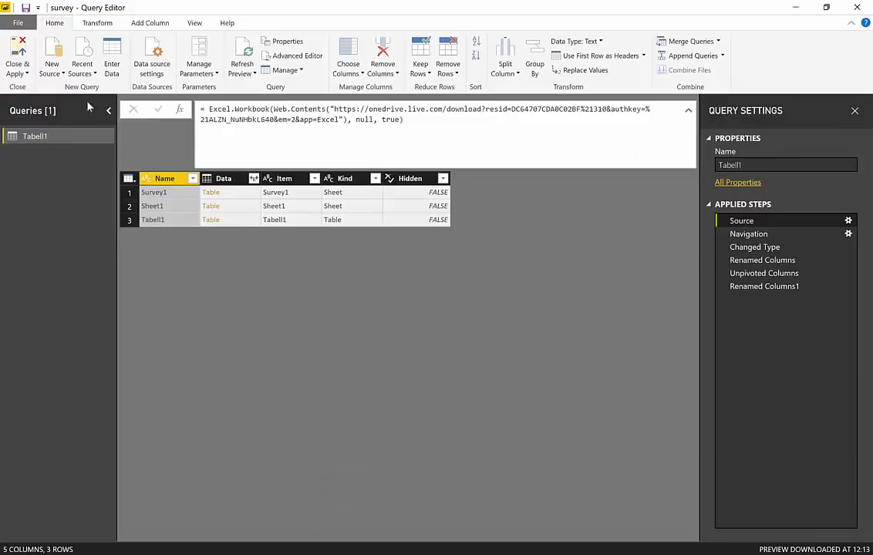
# Duplicate the Tabell1 query and open the copy's code in the Advanced Editor
pyautogui.rightClick(36, 136)
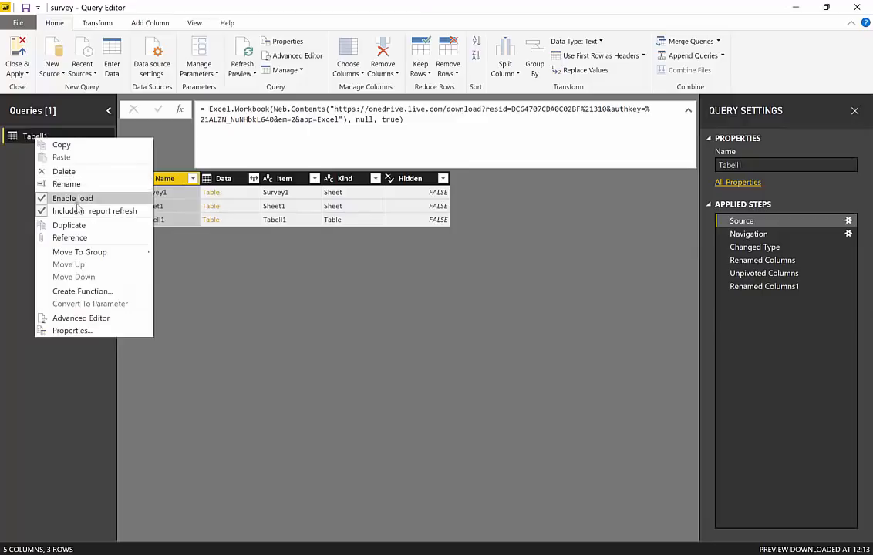
pyautogui.click(69, 224)
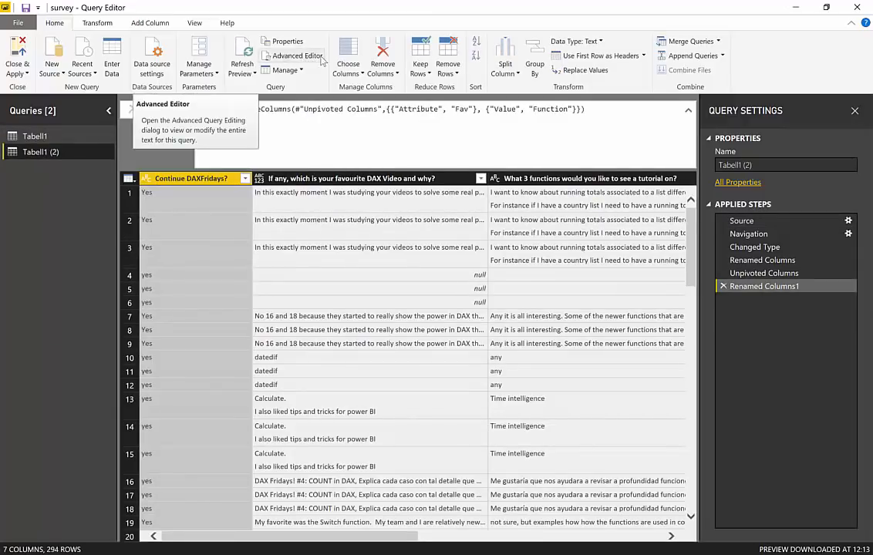
pyautogui.click(266, 56)
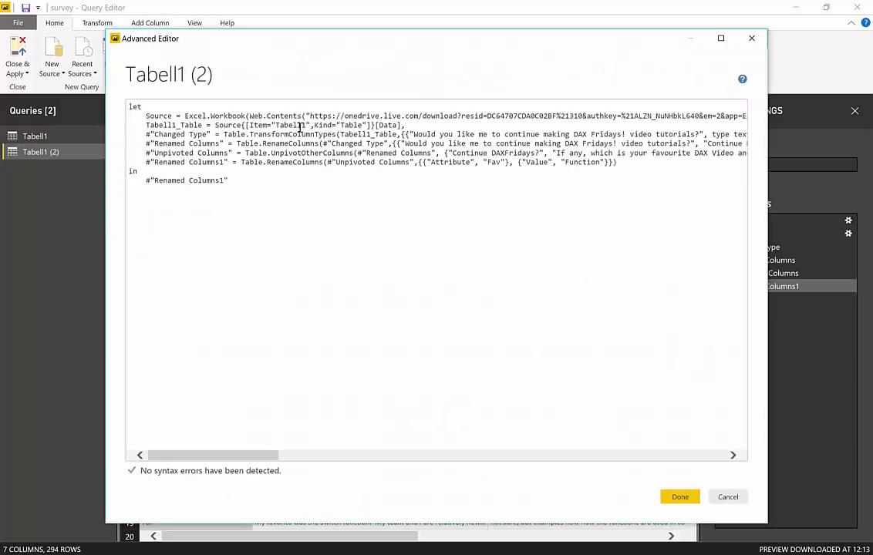
# Replace the quoted OneDrive URL inside Web.Contents with the copied URL expression containing resID, authkey and em
pyautogui.click(307, 116)
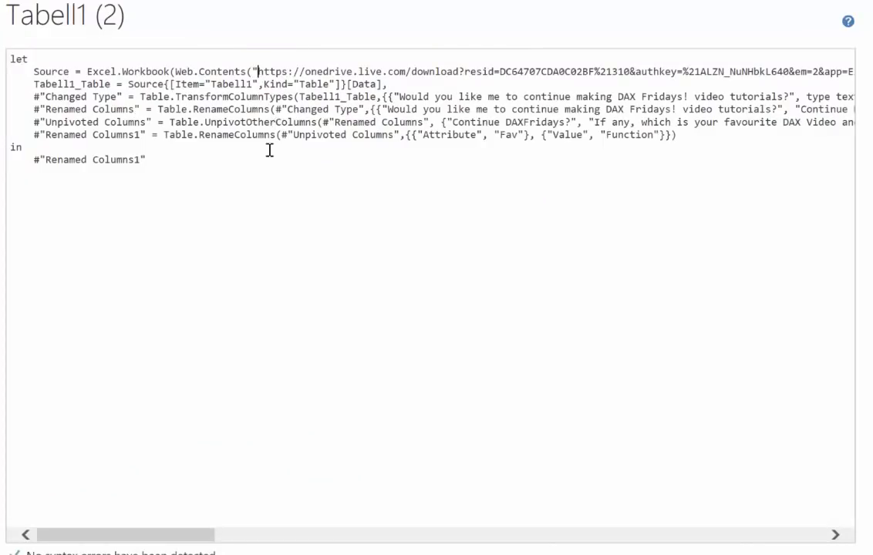
pyautogui.press('Delete')
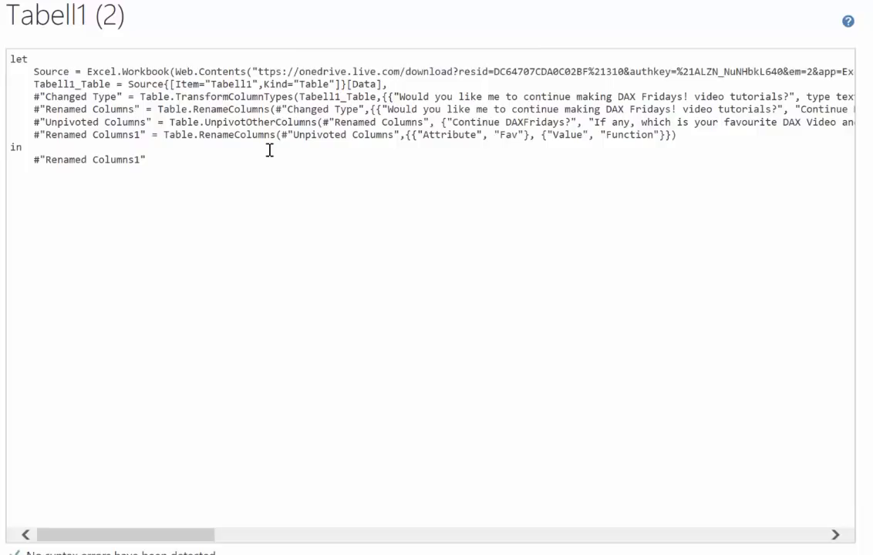
pyautogui.press('Delete')
pyautogui.press('Delete')
pyautogui.press('Delete')
pyautogui.press('Delete')
pyautogui.press('Delete')
pyautogui.press('Delete')
pyautogui.press('Delete')
pyautogui.press('Delete')
pyautogui.press('Delete')
pyautogui.press('Delete')
pyautogui.press('Delete')
pyautogui.press('Delete')
pyautogui.press('Delete')
pyautogui.press('Delete')
pyautogui.press('Delete')
pyautogui.press('Delete')
pyautogui.press('Delete')
pyautogui.press('Delete')
pyautogui.press('Delete')
pyautogui.press('Delete')
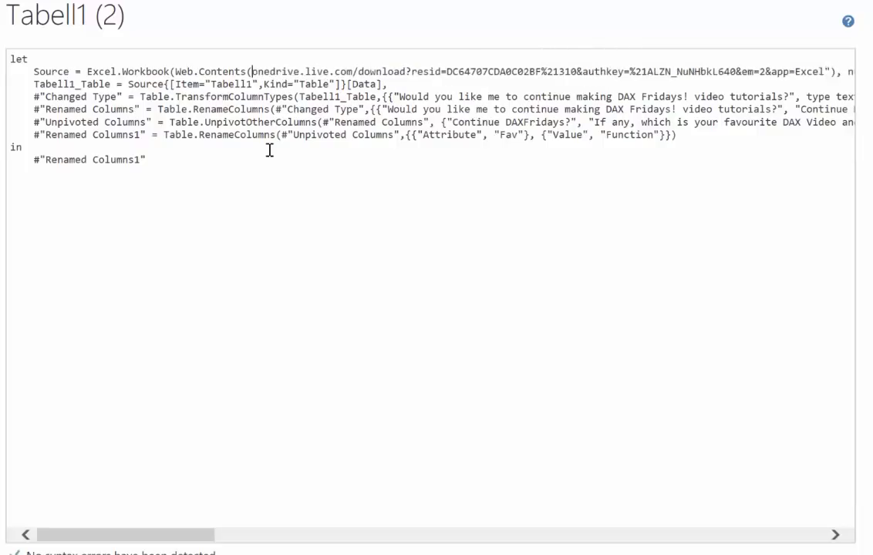
pyautogui.press('Delete')
pyautogui.press('Delete')
pyautogui.press('Delete')
pyautogui.press('Delete')
pyautogui.press('Delete')
pyautogui.press('Delete')
pyautogui.press('Delete')
pyautogui.press('Delete')
pyautogui.press('Delete')
pyautogui.press('Delete')
pyautogui.press('Delete')
pyautogui.press('Delete')
pyautogui.press('Delete')
pyautogui.press('Delete')
pyautogui.press('Delete')
pyautogui.press('Delete')
pyautogui.press('Delete')
pyautogui.press('Delete')
pyautogui.press('Delete')
pyautogui.press('Delete')
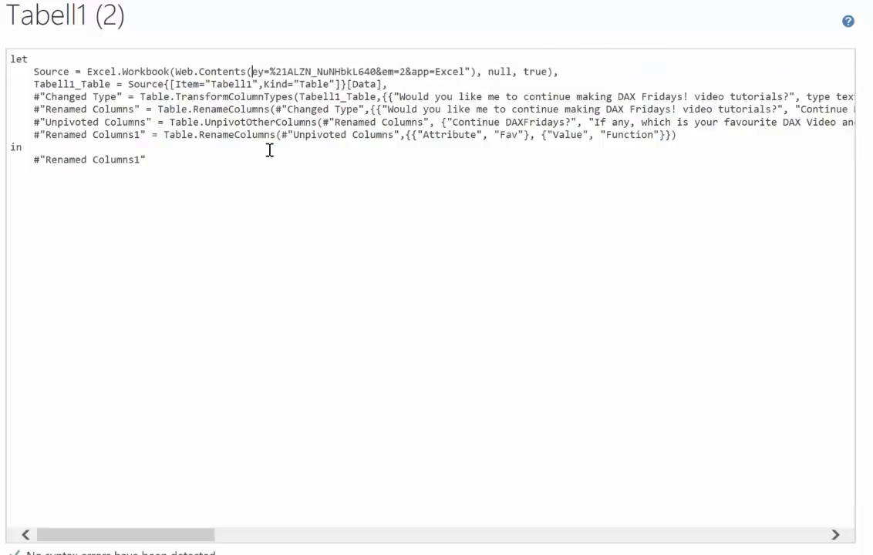
pyautogui.press('Delete')
pyautogui.press('Delete')
pyautogui.press('Delete')
pyautogui.press('Delete')
pyautogui.press('Delete')
pyautogui.press('Delete')
pyautogui.press('Delete')
pyautogui.press('Delete')
pyautogui.press('Delete')
pyautogui.press('Delete')
pyautogui.press('Delete')
pyautogui.press('Delete')
pyautogui.press('Delete')
pyautogui.press('Delete')
pyautogui.press('Delete')
pyautogui.press('Delete')
pyautogui.press('Delete')
pyautogui.press('Delete')
pyautogui.press('Delete')
pyautogui.press('Delete')
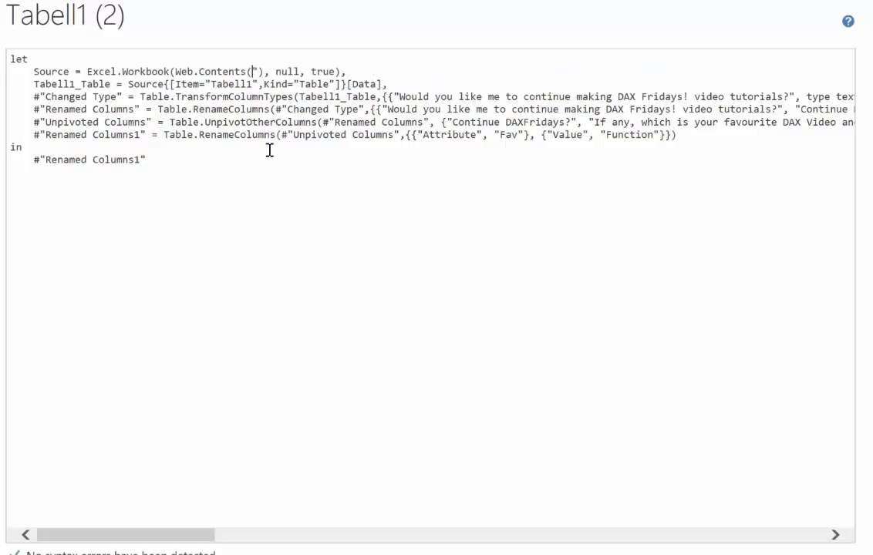
pyautogui.hotkey('ctrl', 'v')
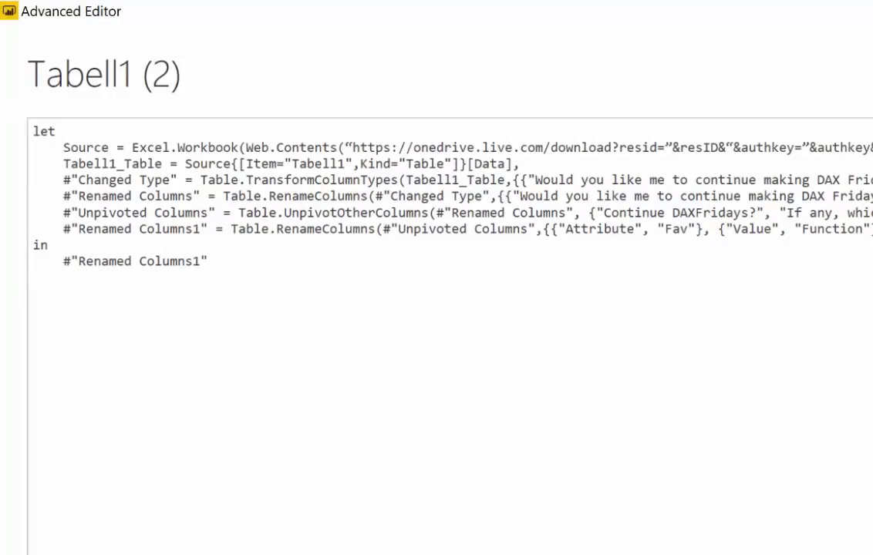
# Add the function header "(resID, authKey, em)=>" on a new line above let in the query code
pyautogui.click(33, 131)
pyautogui.press('Return')
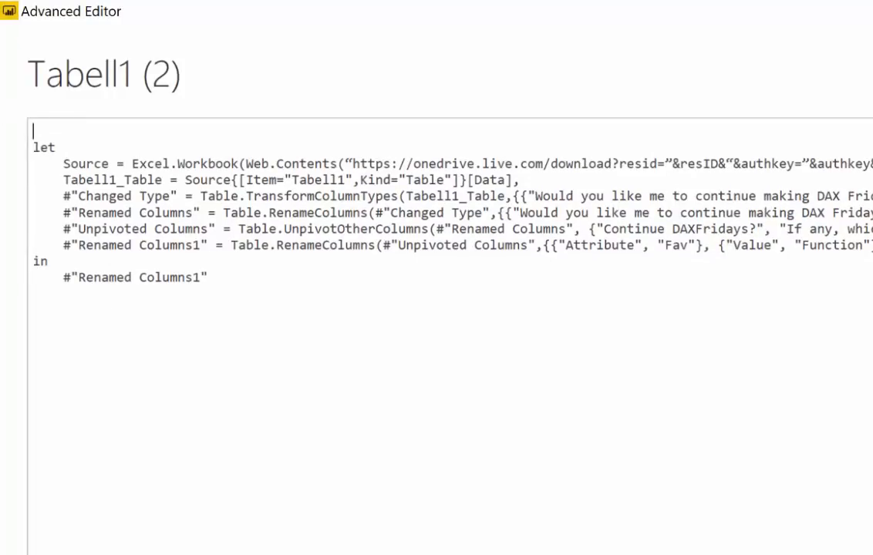
pyautogui.write('(resID, ')
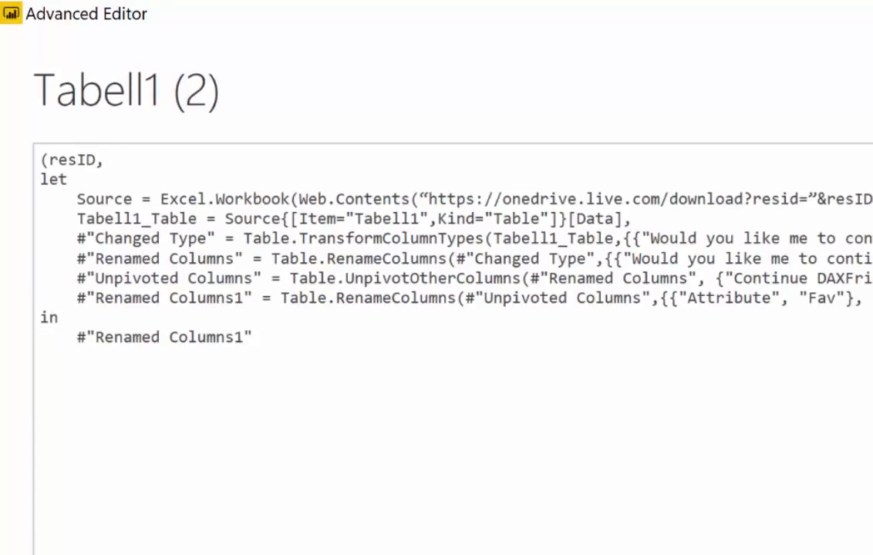
pyautogui.write('authK')
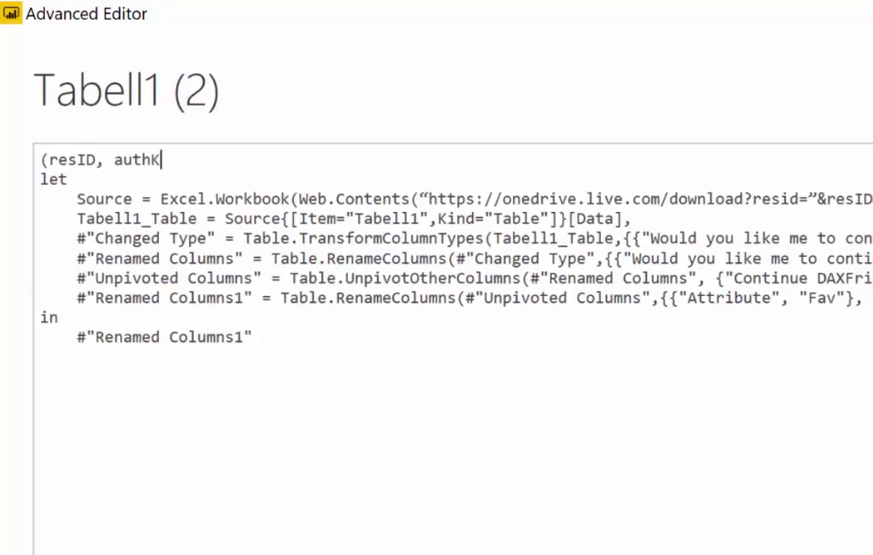
pyautogui.write('ey, em')
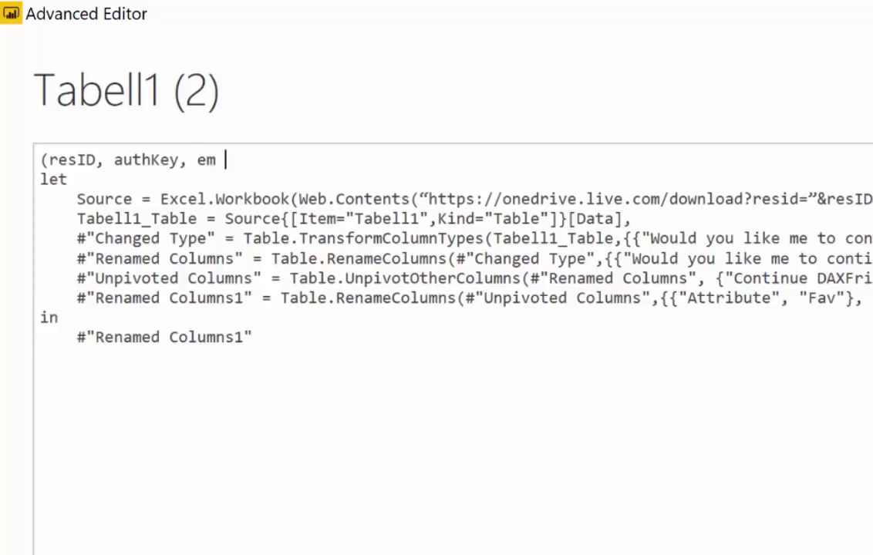
pyautogui.write(' )=>')
# Replace the curly quotation marks in the Web.Contents URL expression with straight ones and apply the edited code
pyautogui.doubleClick(430, 199)
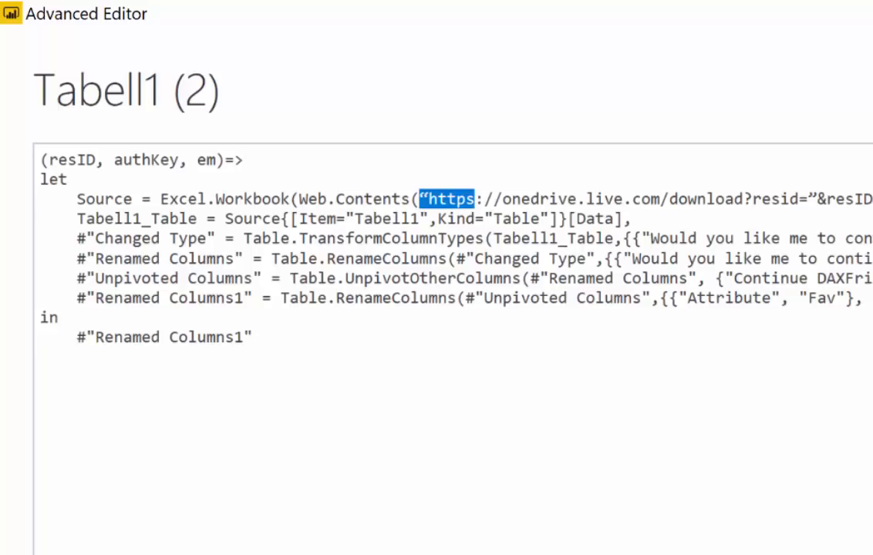
pyautogui.press('Left')
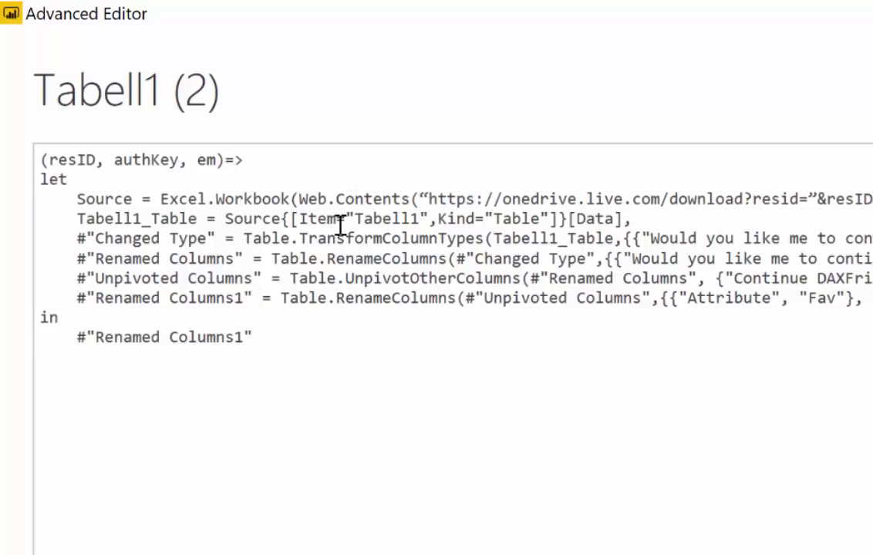
pyautogui.press('Delete')
pyautogui.write('"')
pyautogui.click(641, 456)
pyautogui.doubleClick(187, 170)
pyautogui.moveTo(244, 160); pyautogui.dragTo(51, 148)
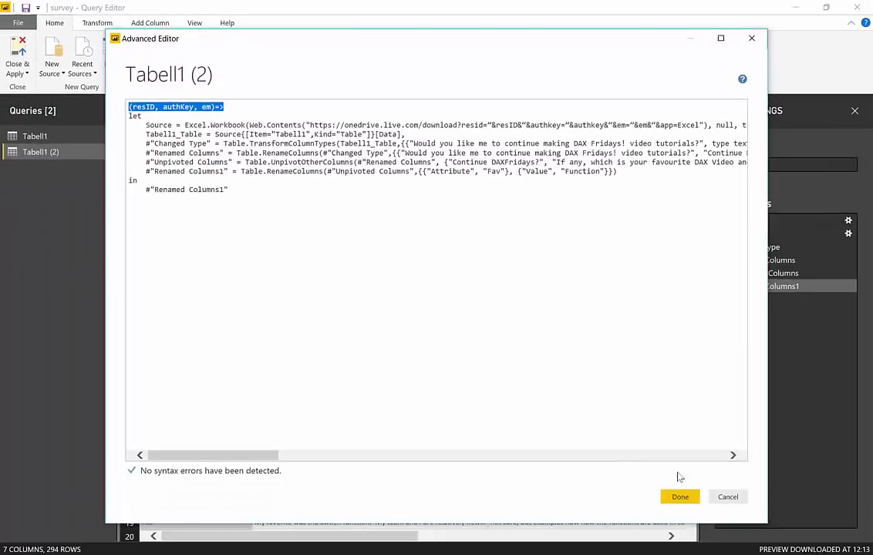
pyautogui.click(680, 496)
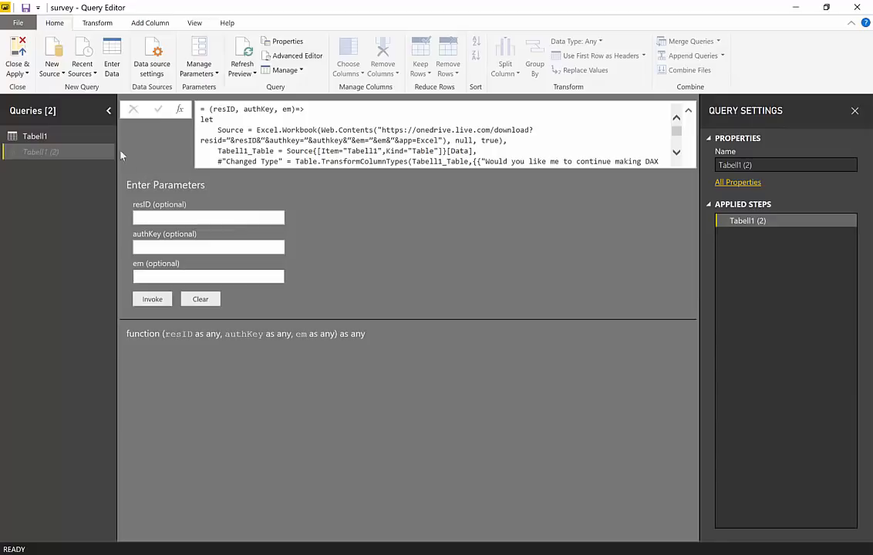
# Copy the full OneDrive URL with its auth key from Tabell1's source code and paste it below the expression in the Word document
pyautogui.click(74, 137)
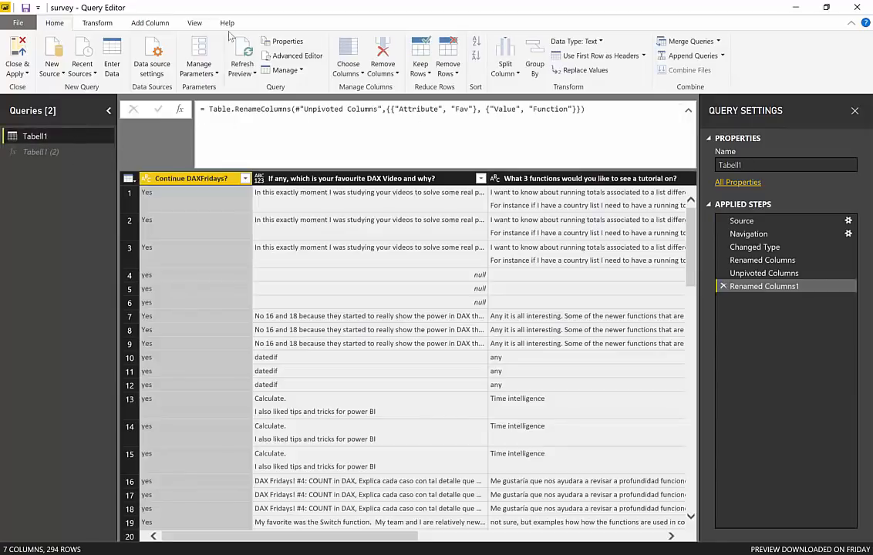
pyautogui.click(278, 55)
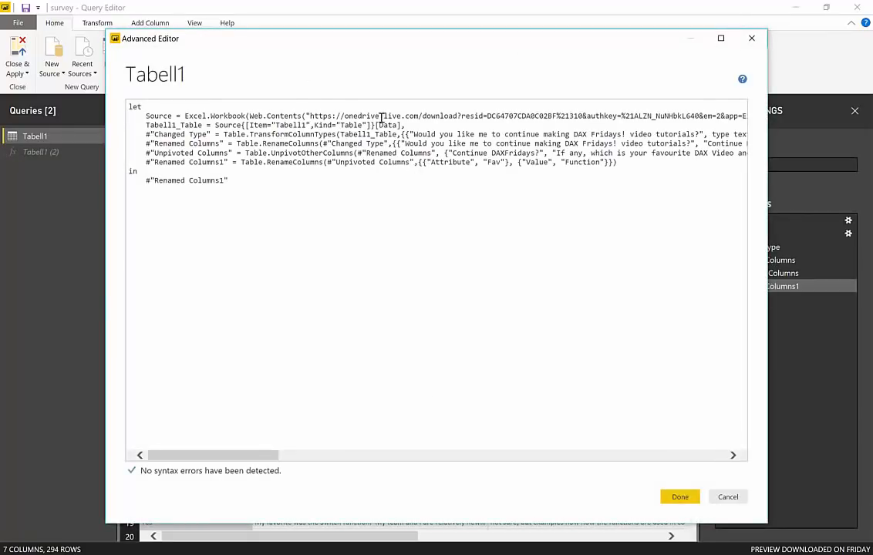
pyautogui.moveTo(324, 116); pyautogui.dragTo(689, 120)
pyautogui.hotkey('ctrl', 'c')
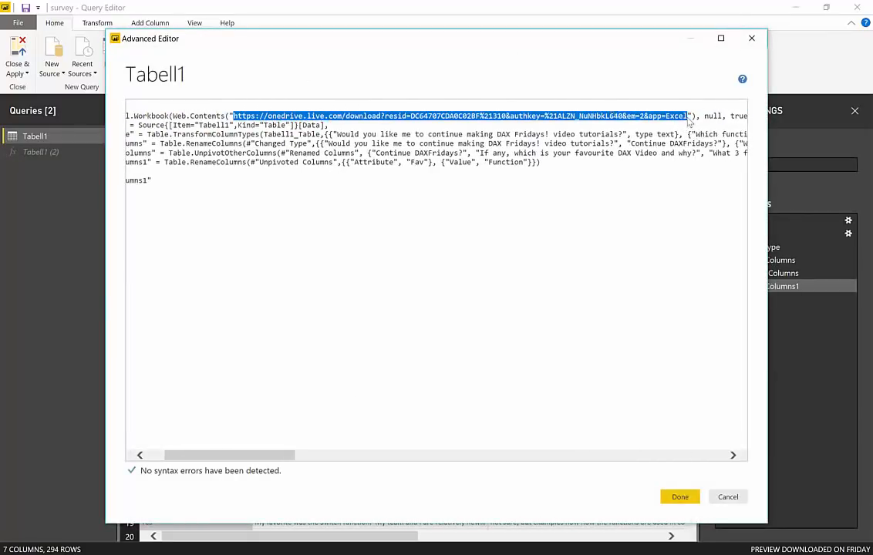
pyautogui.click(728, 497)
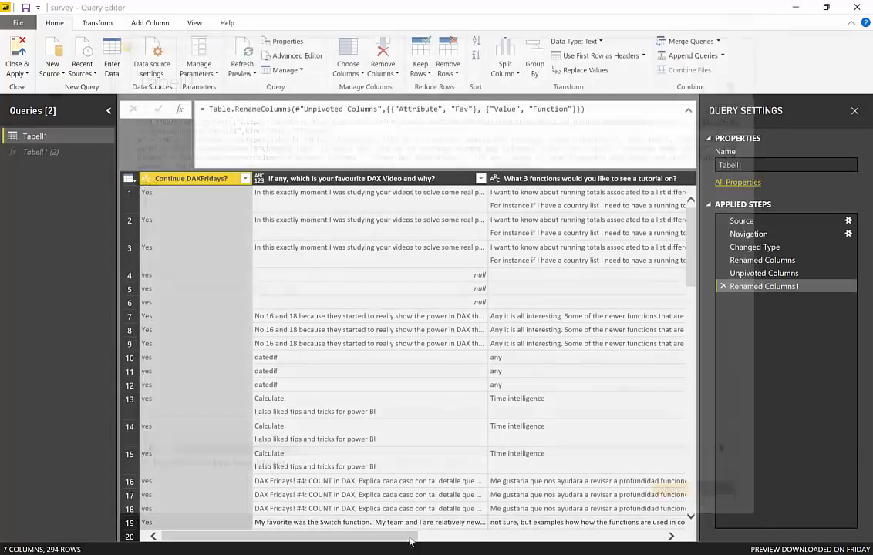
pyautogui.hotkey('alt', 'Tab')
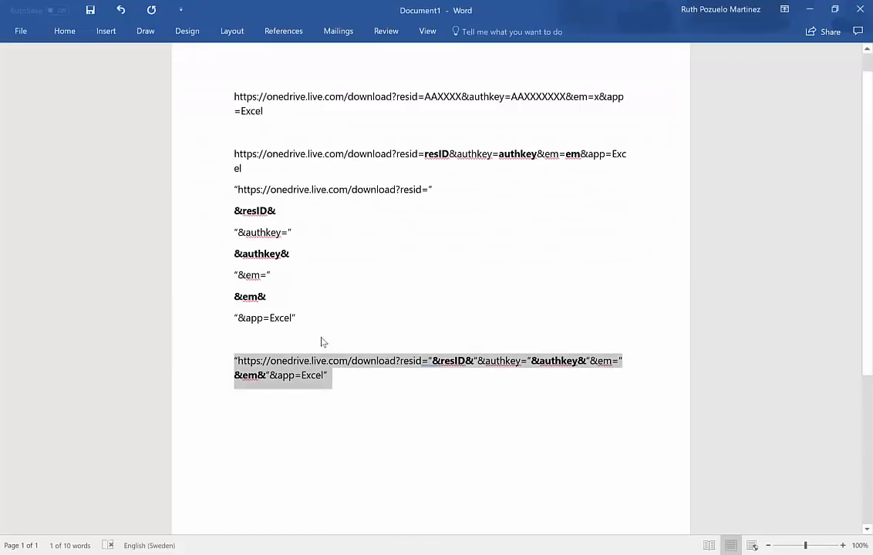
pyautogui.click(349, 381)
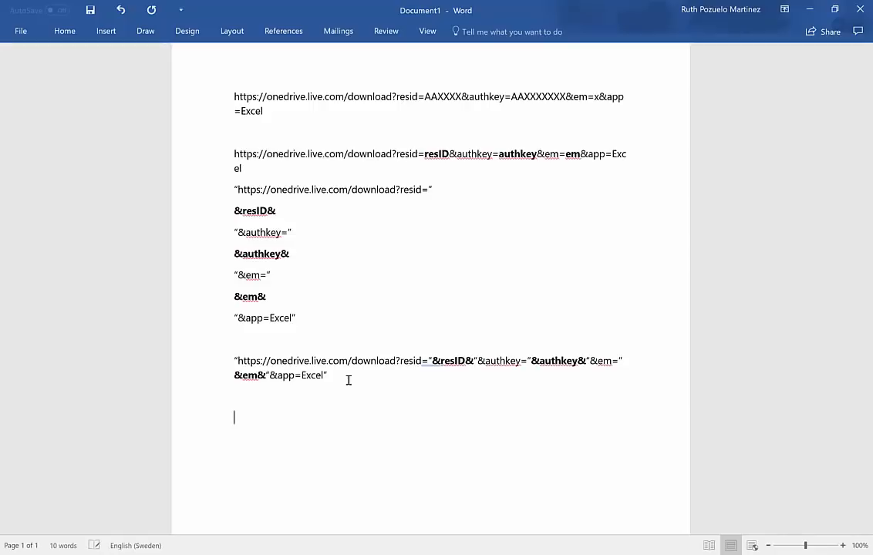
pyautogui.hotkey('ctrl', 'v')
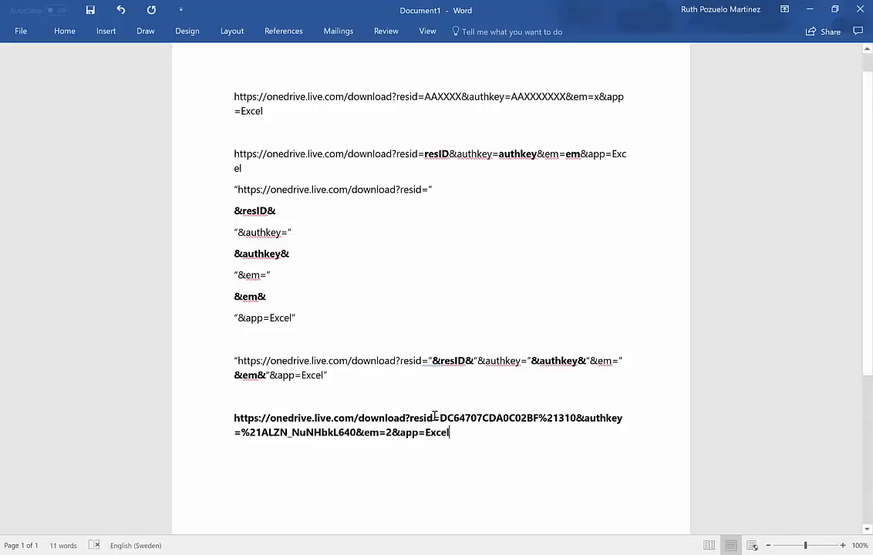
# Break the pasted URL after "resid=", after the resid value and after "&authkey=" so each part has its own line
pyautogui.press('Return')
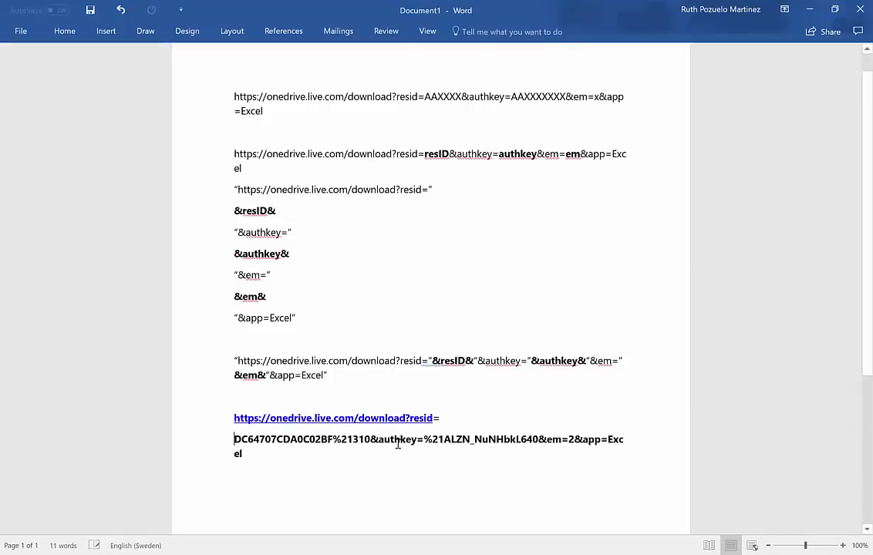
pyautogui.click(371, 440)
pyautogui.press('Return')
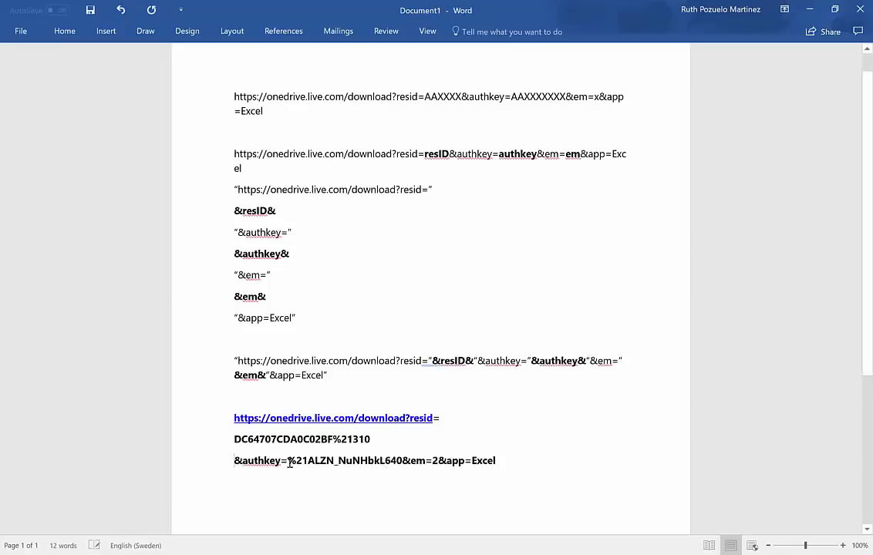
pyautogui.click(289, 463)
pyautogui.press('Return')
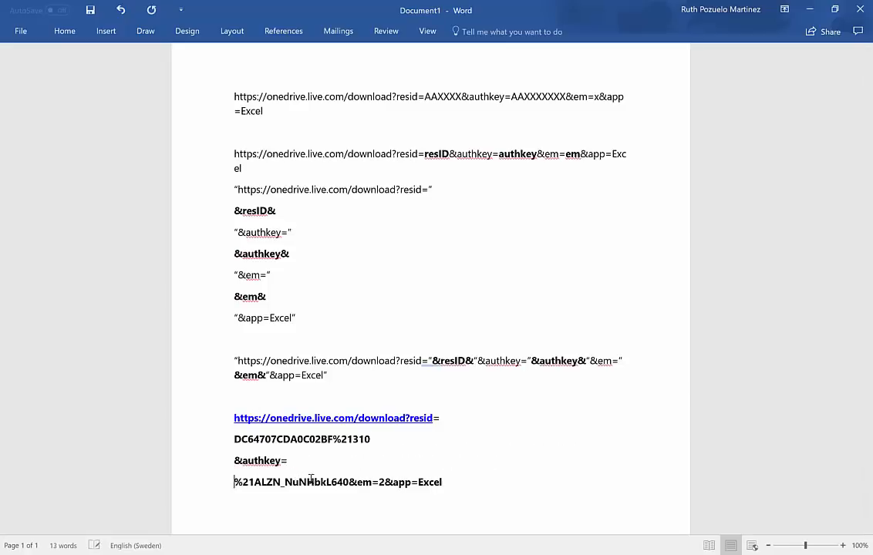
# Put the auth key value with its trailing "&", "em=", "2" and "&app=Excel" on separate lines
pyautogui.click(356, 496)
pyautogui.click(345, 480)
pyautogui.click(350, 479)
pyautogui.click(356, 493)
pyautogui.press('Return')
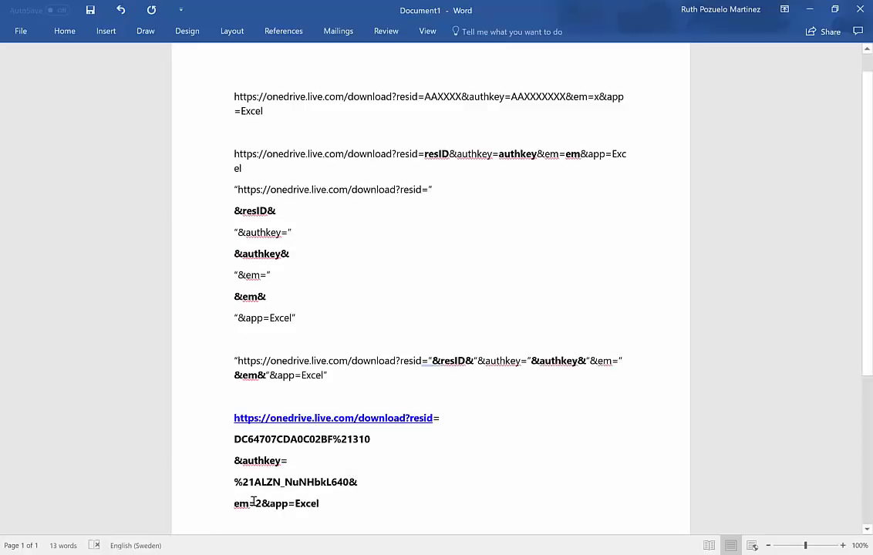
pyautogui.click(256, 503)
pyautogui.press('Return')
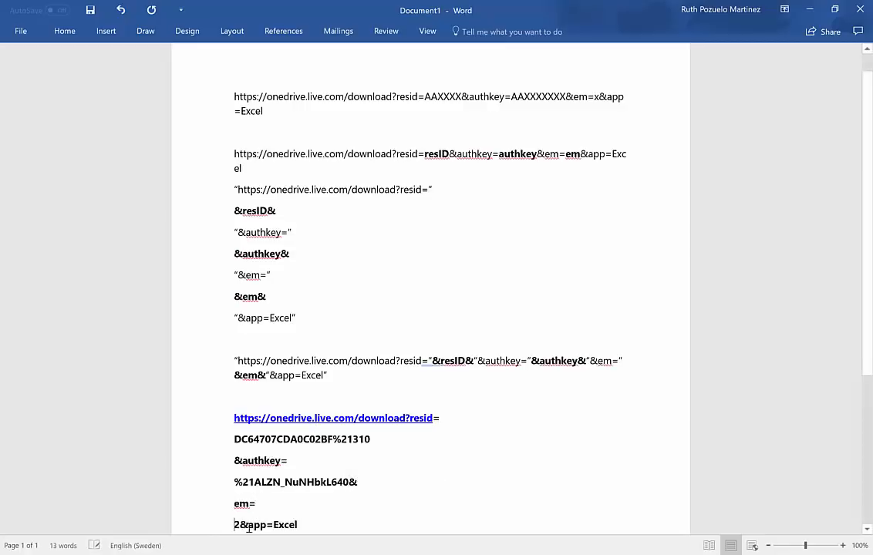
pyautogui.press('Right')
pyautogui.press('Return')
pyautogui.scroll(-2, 255, 487)
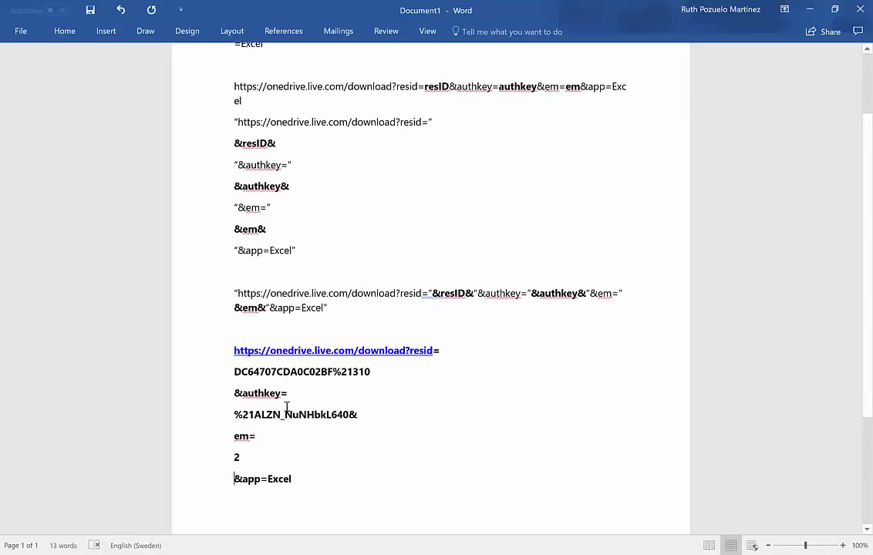
# Highlight the resid value, the auth key value and the em value 2 in yellow
pyautogui.click(376, 363)
pyautogui.moveTo(243, 371); pyautogui.dragTo(233, 372)
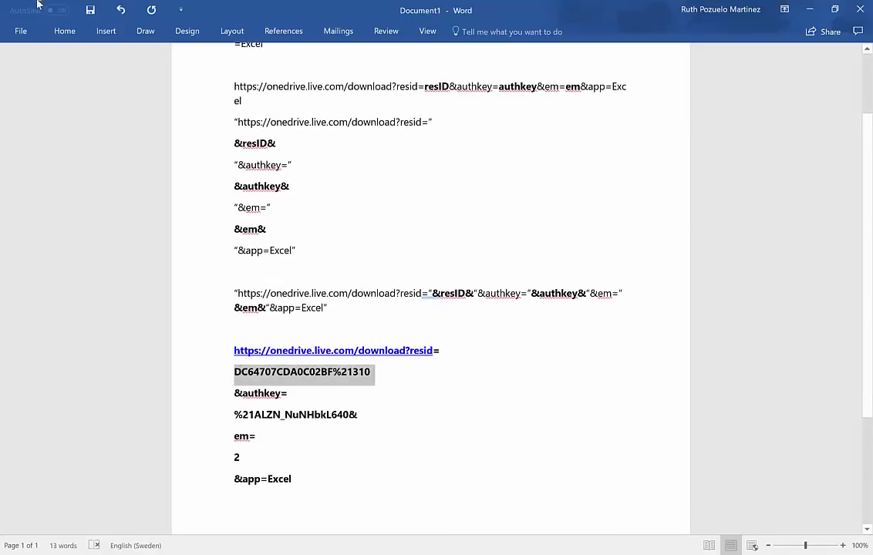
pyautogui.click(66, 32)
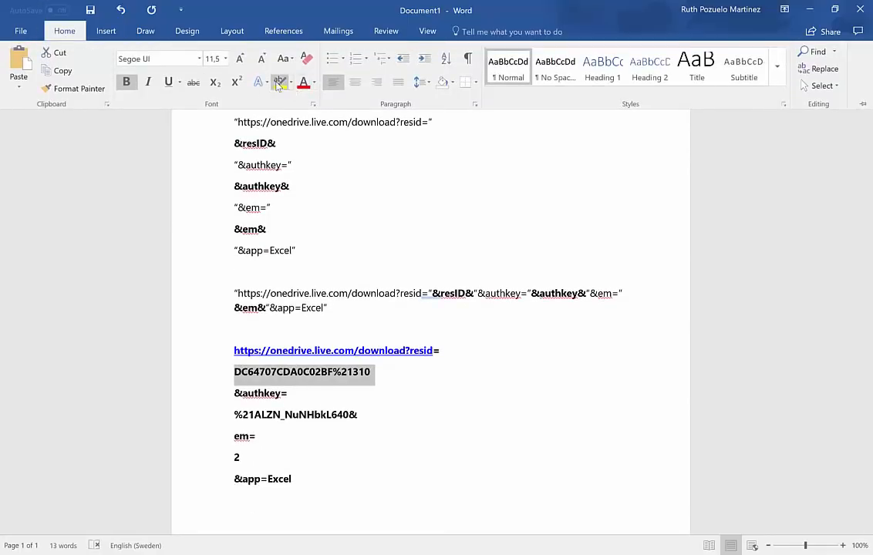
pyautogui.click(280, 81)
pyautogui.moveTo(355, 417); pyautogui.dragTo(233, 414)
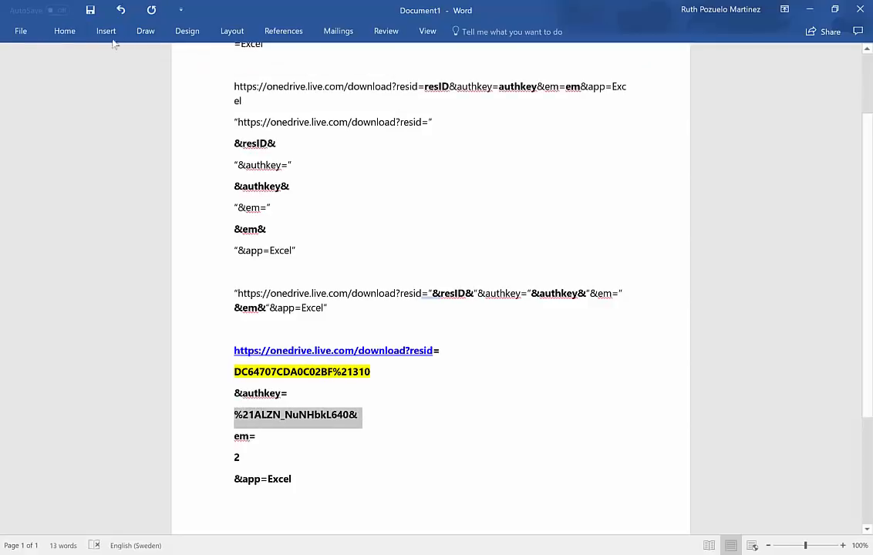
pyautogui.click(66, 32)
pyautogui.click(280, 82)
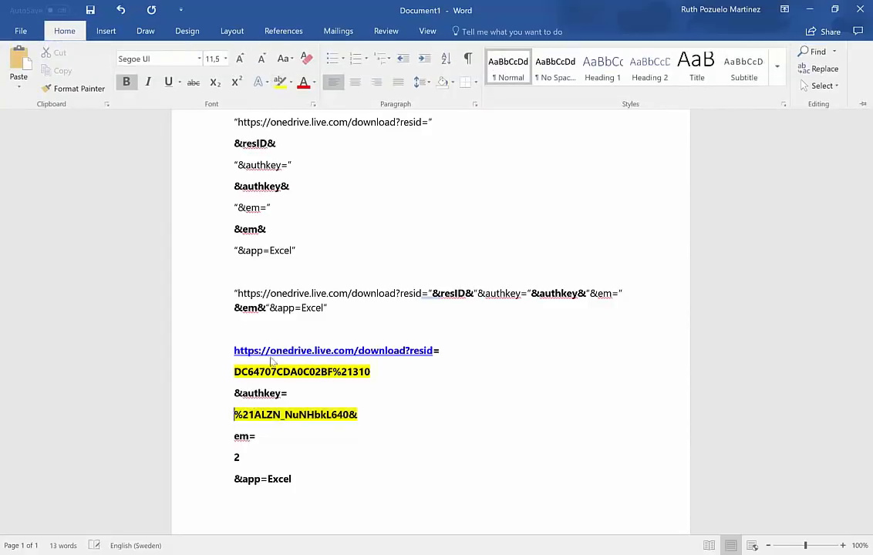
pyautogui.moveTo(258, 456); pyautogui.dragTo(232, 459)
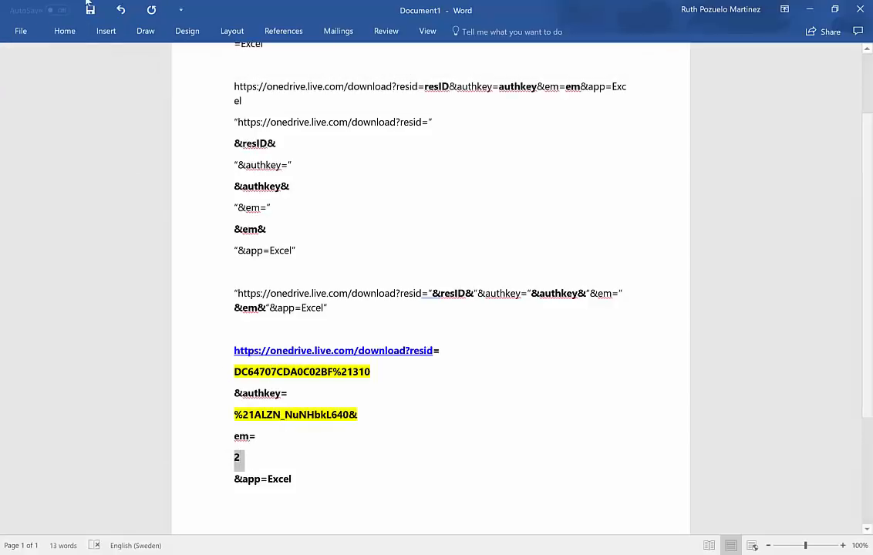
pyautogui.click(63, 32)
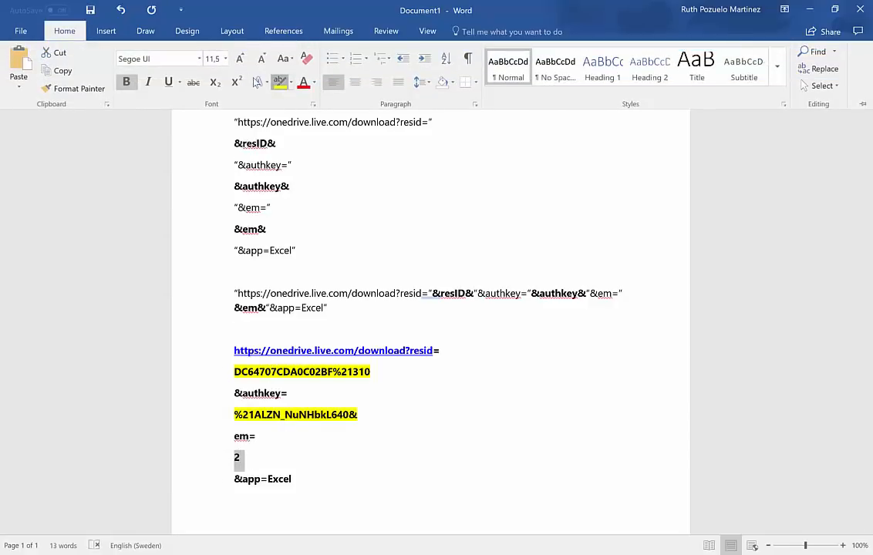
pyautogui.click(279, 82)
# Select the highlighted resid value and switch back to the Power BI Query Editor of the survey file
pyautogui.click(372, 372)
pyautogui.moveTo(372, 372); pyautogui.dragTo(255, 375)
pyautogui.hotkey('ctrl', 'c')
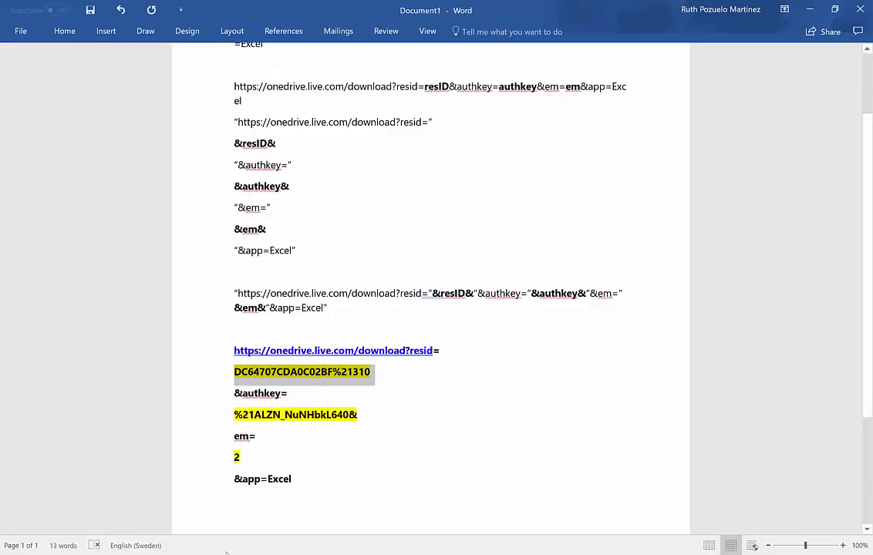
pyautogui.click(305, 471)
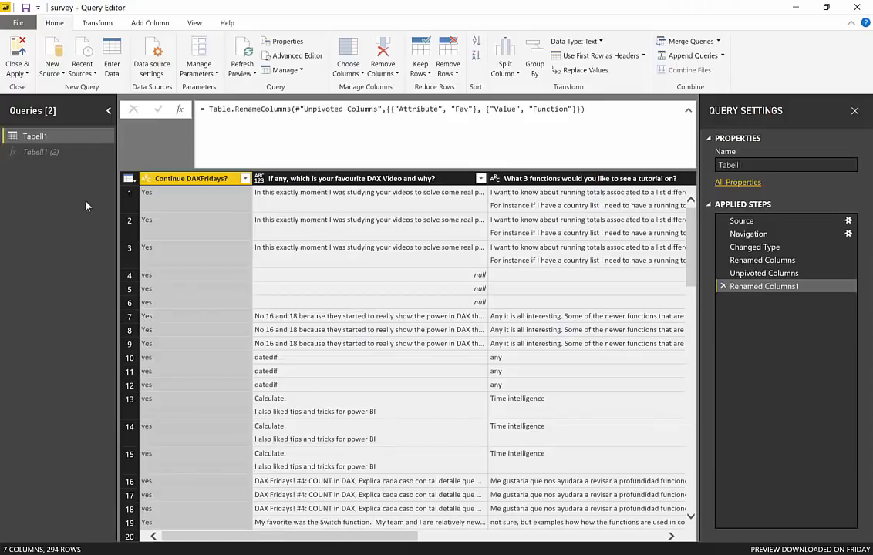
# Open the Tabell1 (2) function and paste the copied resid value into its resID parameter
pyautogui.click(68, 156)
pyautogui.click(205, 218)
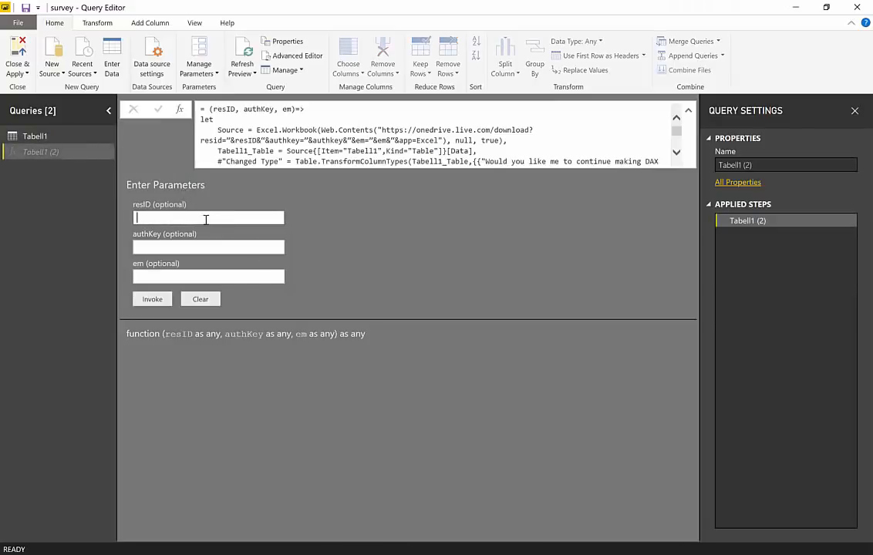
pyautogui.hotkey('ctrl', 'v')
# Copy the highlighted auth key value from the Word document and paste it into the function's authKey parameter in the Query Editor
pyautogui.click(224, 247)
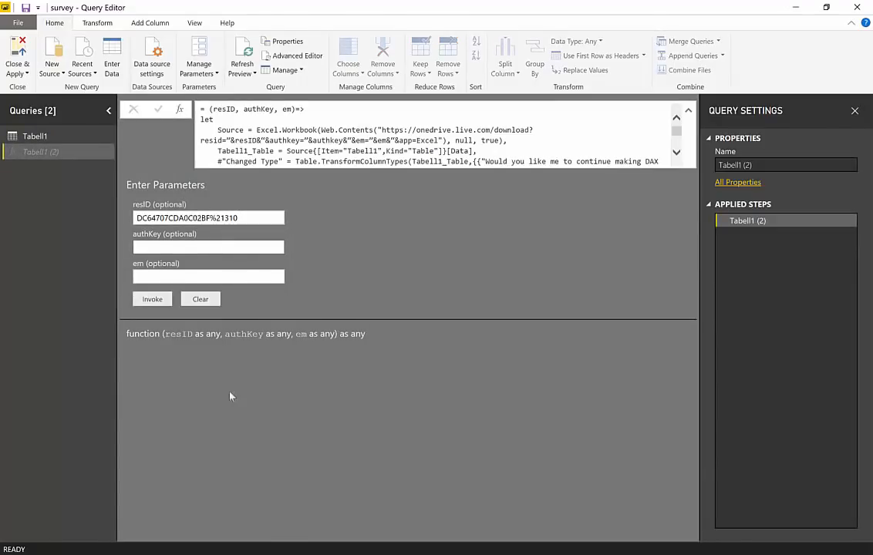
pyautogui.hotkey('alt', 'Tab')
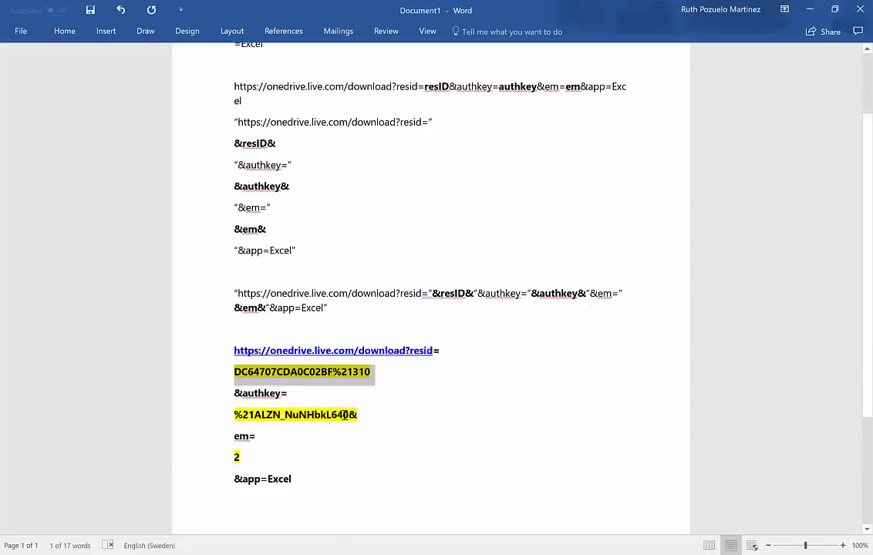
pyautogui.moveTo(345, 414); pyautogui.dragTo(234, 415)
pyautogui.hotkey('ctrl', 'c')
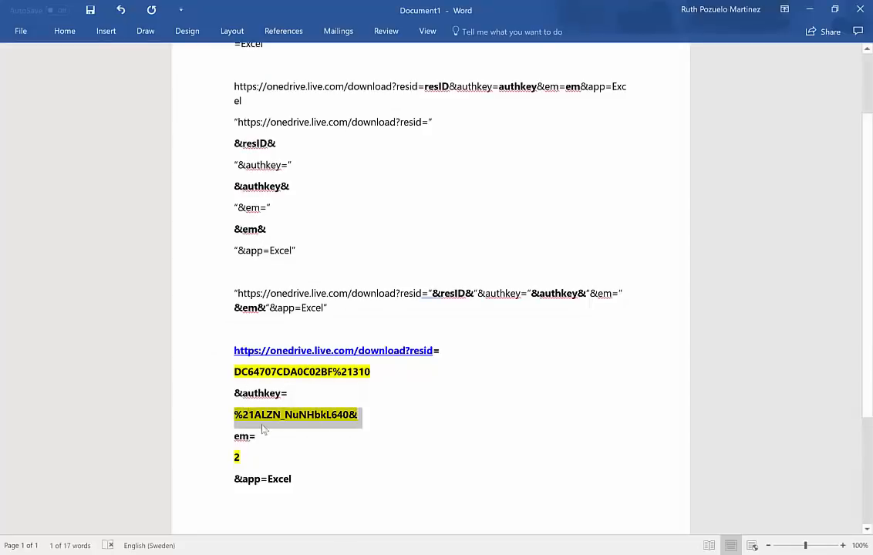
pyautogui.hotkey('alt', 'Tab')
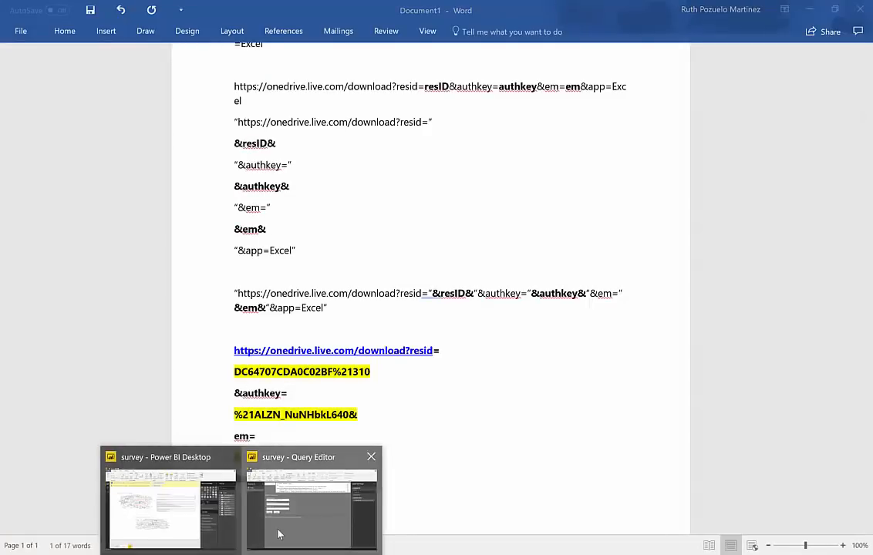
pyautogui.hotkey('ctrl', 'v')
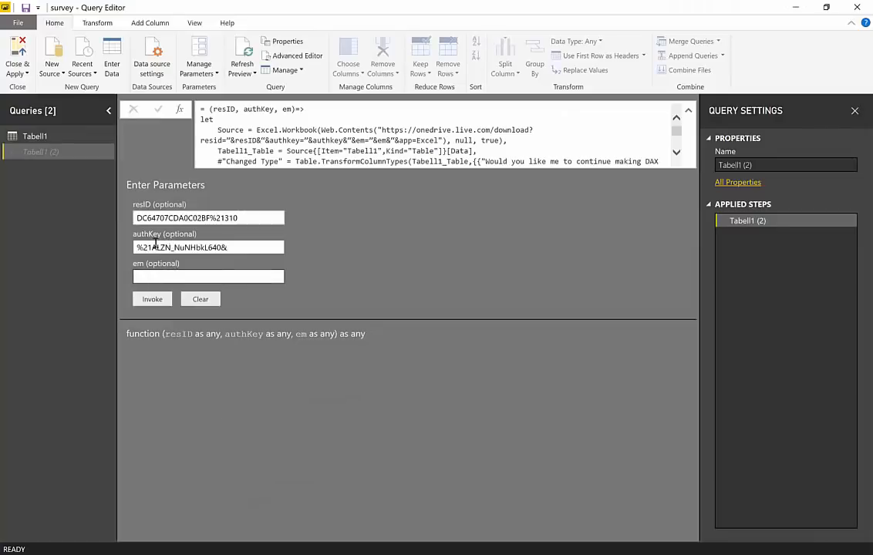
# Copy the highlighted em value from the Word document, set the em parameter to 2 in the Query Editor and invoke the function
pyautogui.press('Tab')
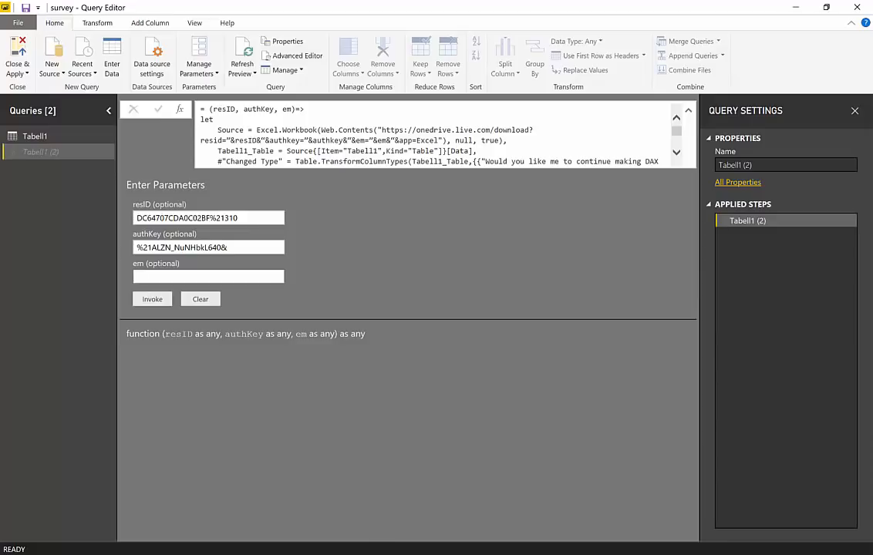
pyautogui.hotkey('alt', 'Tab')
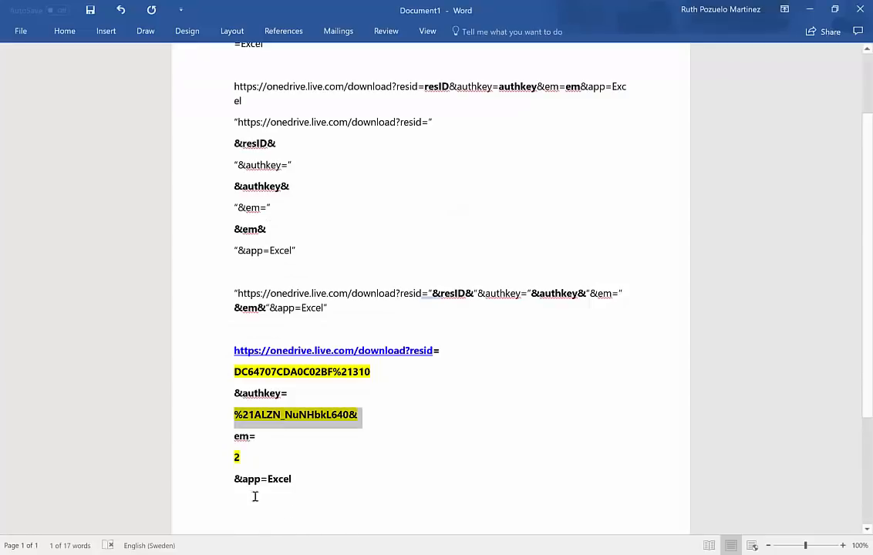
pyautogui.click(242, 554)
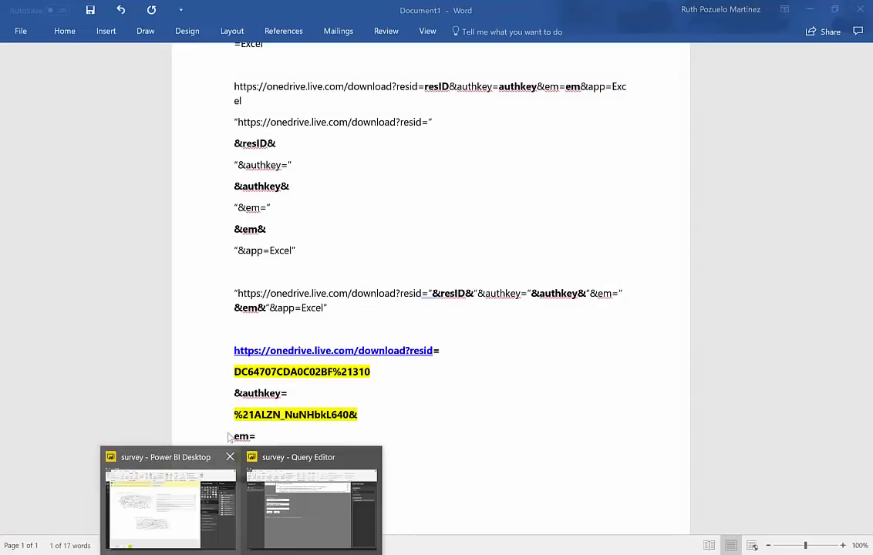
pyautogui.click(304, 500)
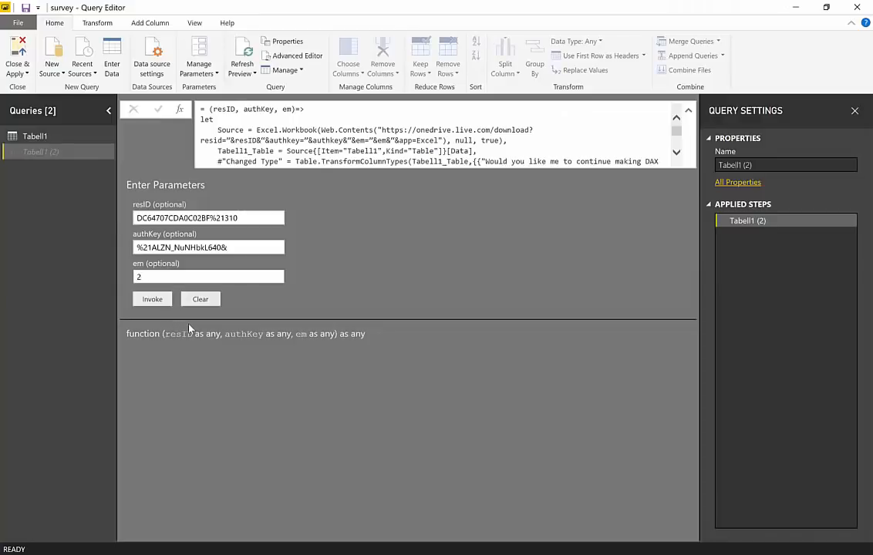
pyautogui.click(148, 301)
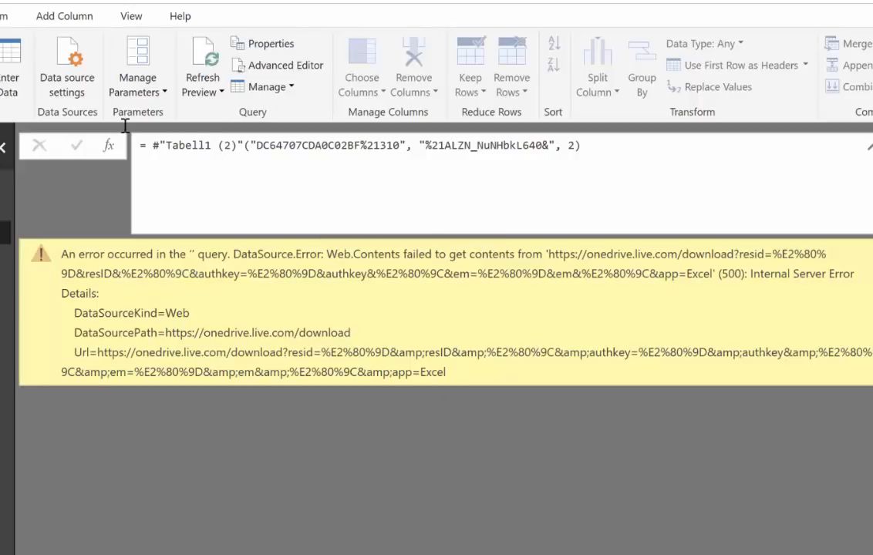
# Examine the invoked function's formula, checking the quotation marks around the query name and the passed arguments
pyautogui.moveTo(146, 145); pyautogui.dragTo(596, 148)
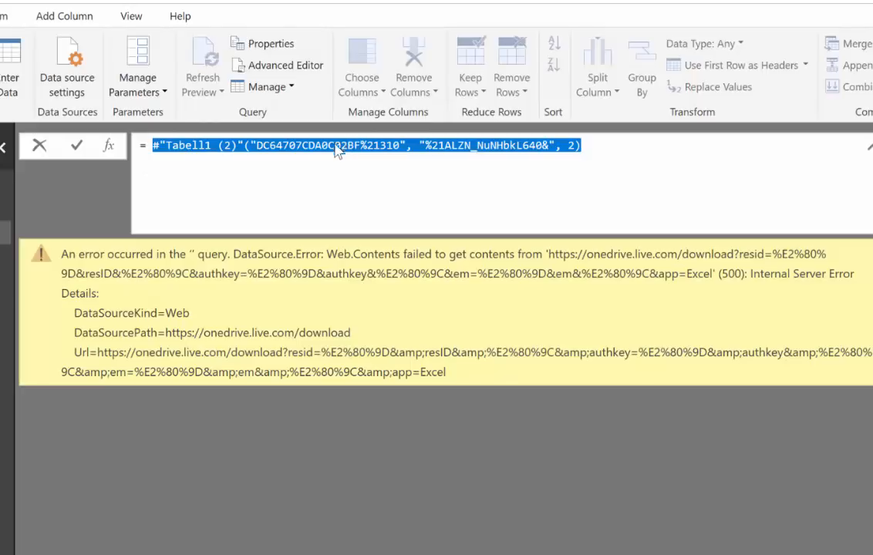
pyautogui.click(246, 147)
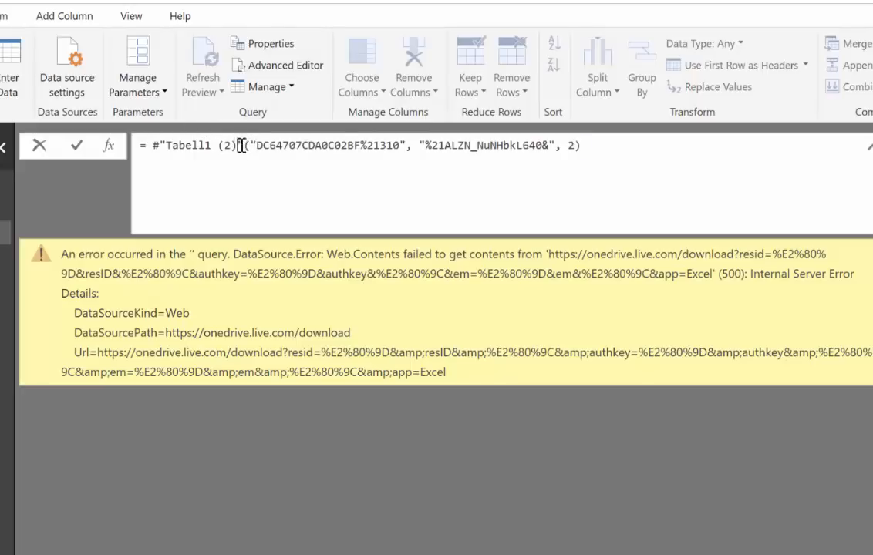
pyautogui.moveTo(236, 145); pyautogui.dragTo(248, 146)
pyautogui.click(400, 147)
pyautogui.doubleClick(406, 145)
pyautogui.click(376, 150)
pyautogui.press('Return')
# Open the code of the Tabell1 (2) function in the Advanced Editor and declare the em parameter "as text"
pyautogui.click(5, 208)
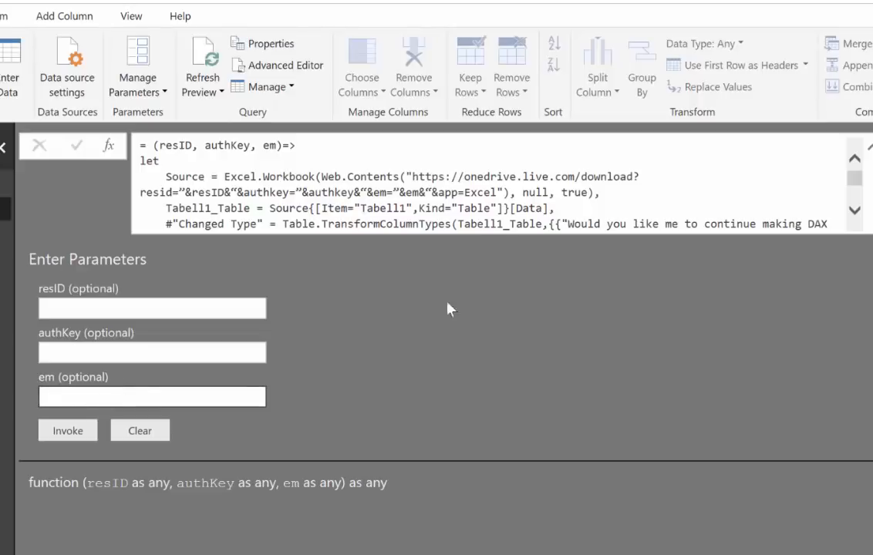
pyautogui.click(244, 63)
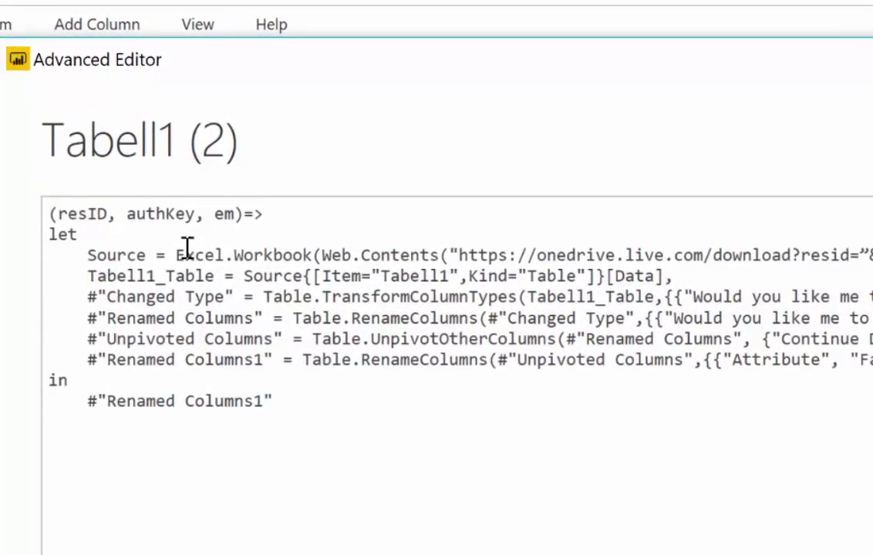
pyautogui.click(234, 214)
pyautogui.write('as')
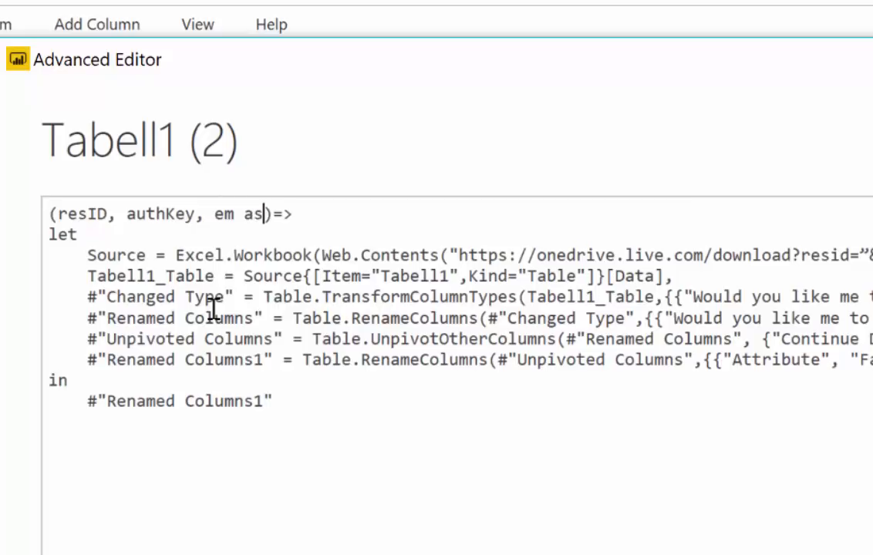
pyautogui.write(' texy')
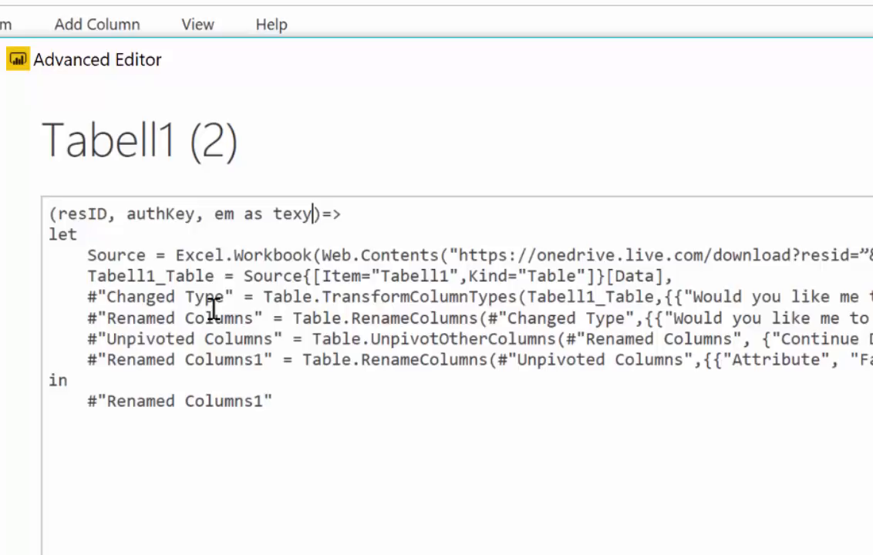
pyautogui.press('BackSpace')
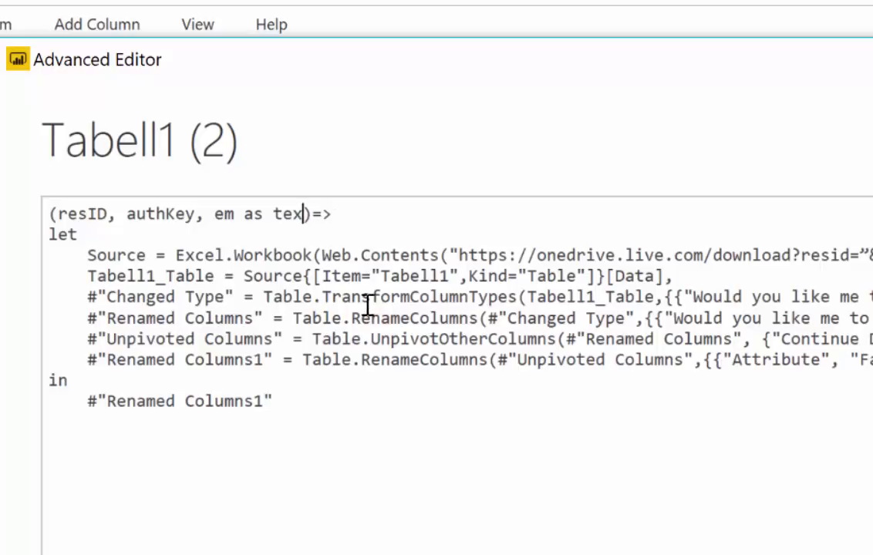
pyautogui.write('t')
# Declare the authKey and resID parameters "as text" in the function header and apply the edited code
pyautogui.moveTo(204, 217); pyautogui.dragTo(194, 217)
pyautogui.press('Left')
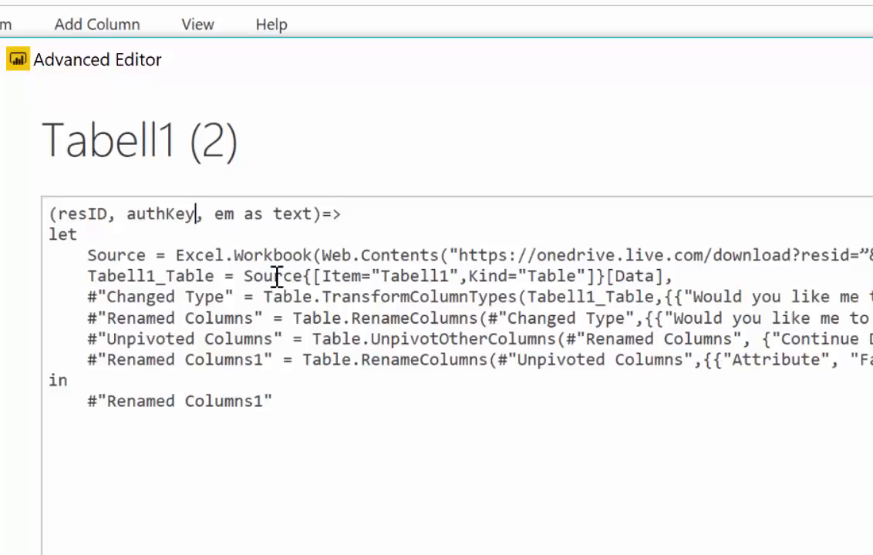
pyautogui.write('as text,')
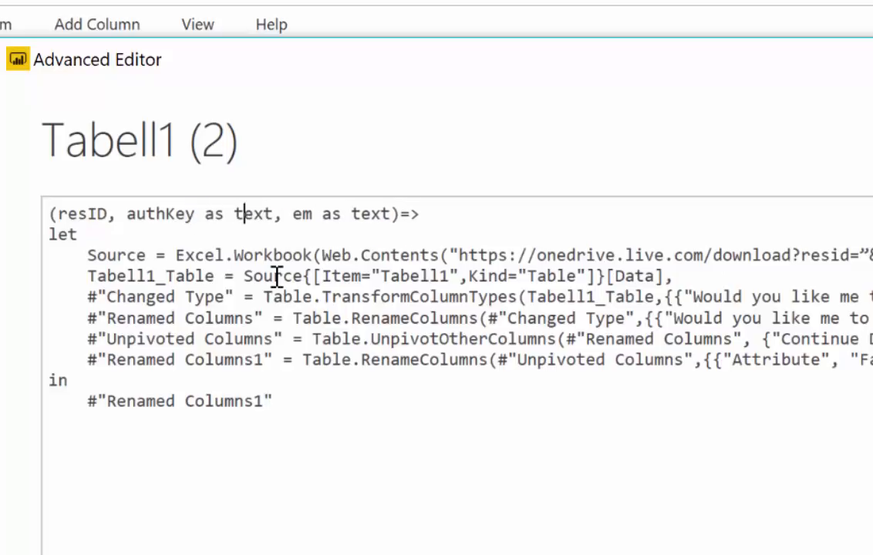
pyautogui.write(' em as')
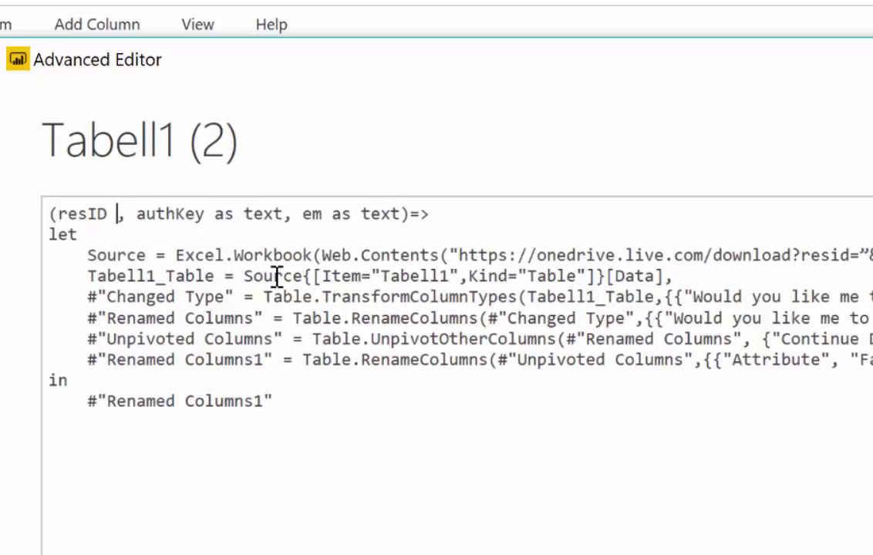
pyautogui.press('BackSpace')
pyautogui.press('BackSpace')
pyautogui.write('as te')
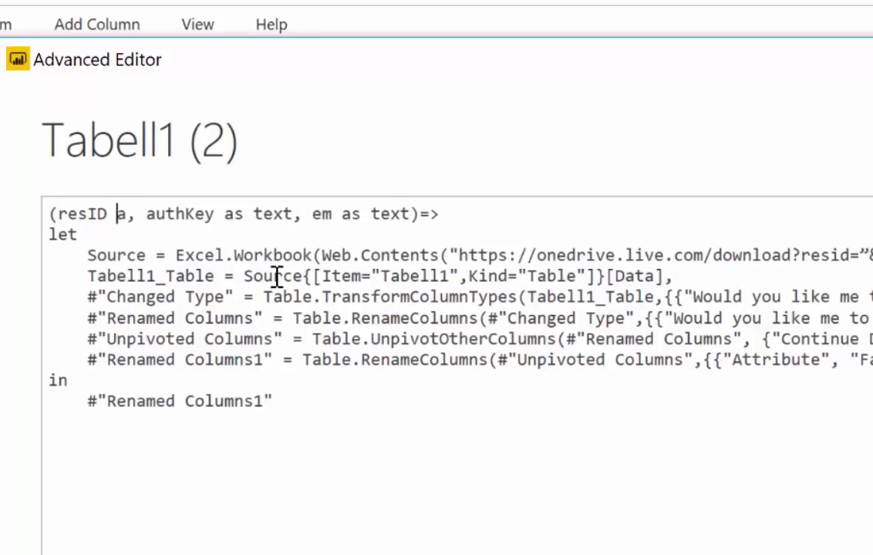
pyautogui.write('xt')
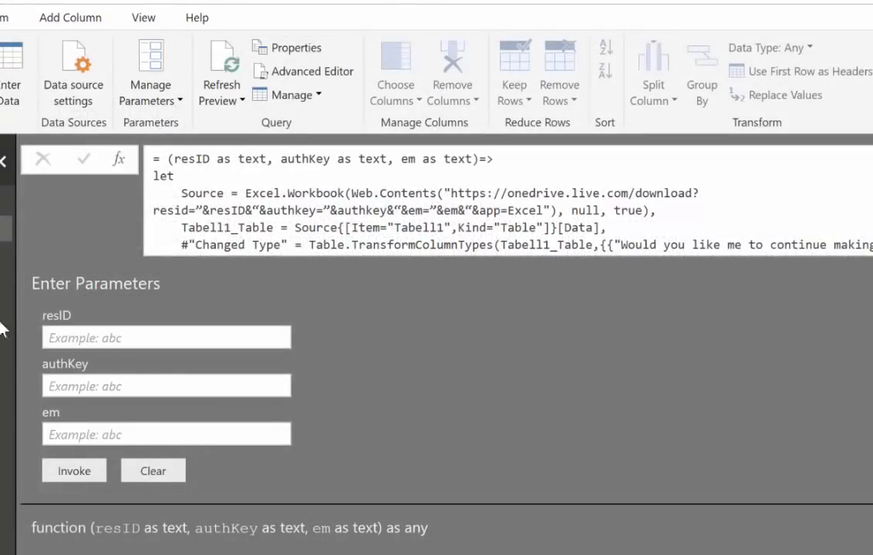
pyautogui.click(64, 339)
pyautogui.click(88, 387)
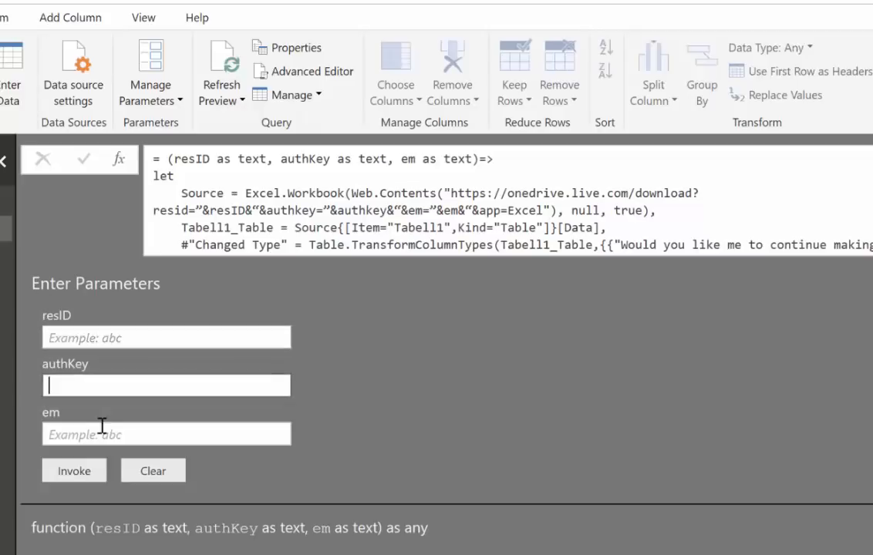
pyautogui.click(101, 426)
pyautogui.click(98, 335)
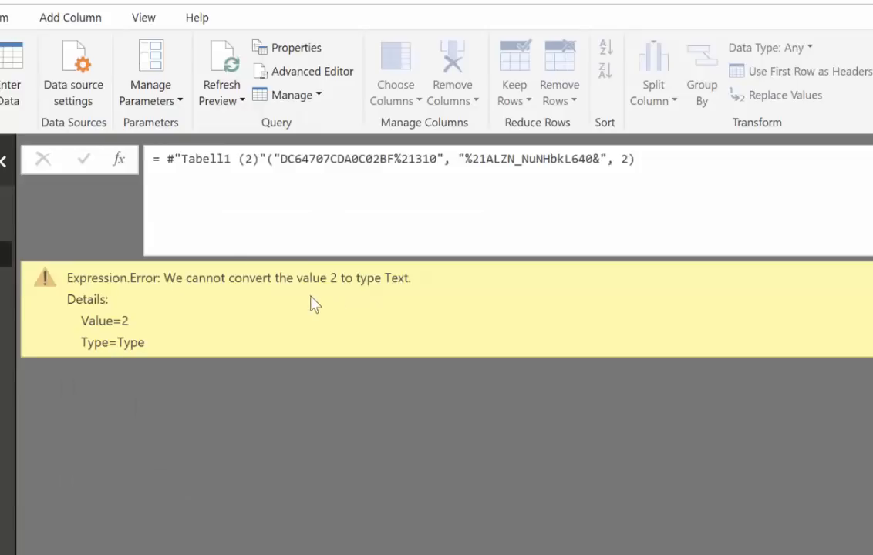
# Put quotation marks around the em argument in the Invoked Function formula so it reads "2", and apply the formula
pyautogui.click(624, 182)
pyautogui.write('"')
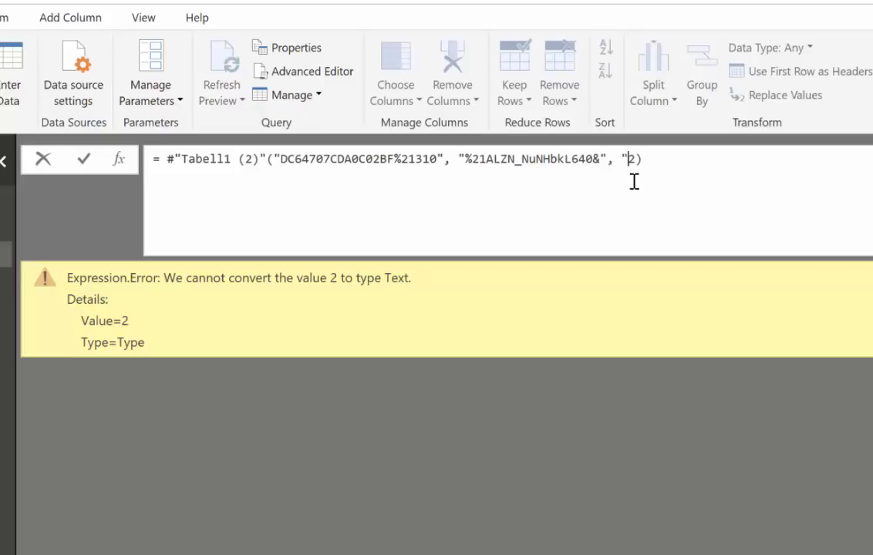
pyautogui.click(637, 161)
pyautogui.write('"')
pyautogui.press('Return')
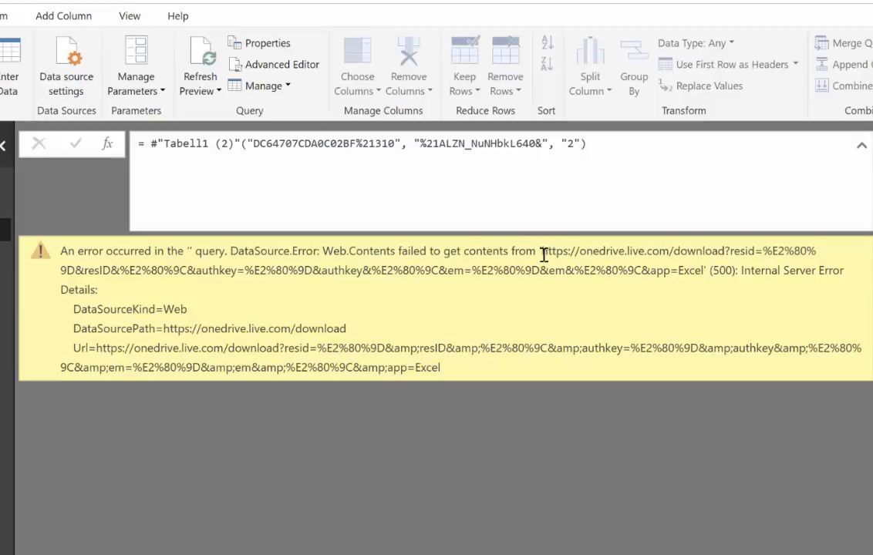
# Copy the quoted OneDrive URL from the error message and paste it at the end of the Word document
pyautogui.moveTo(540, 252); pyautogui.dragTo(700, 283)
pyautogui.hotkey('ctrl', 'c')
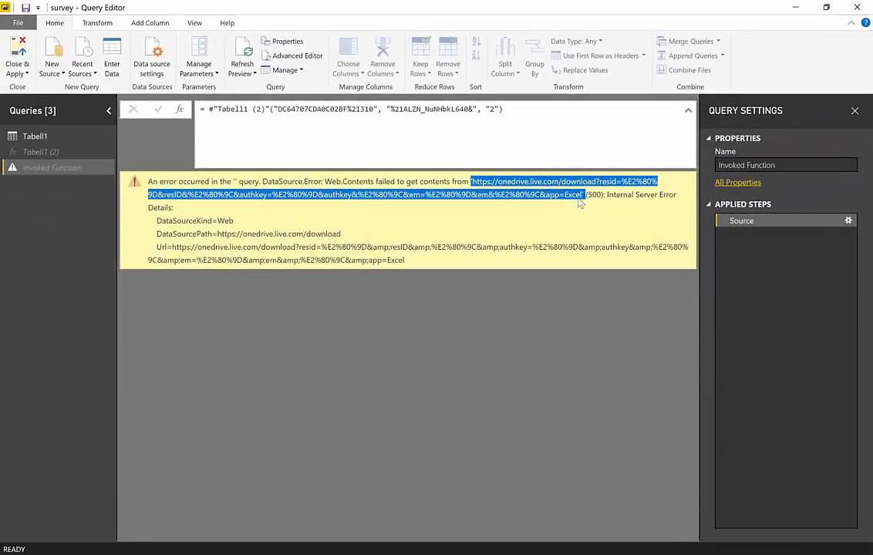
pyautogui.hotkey('alt', 'Tab')
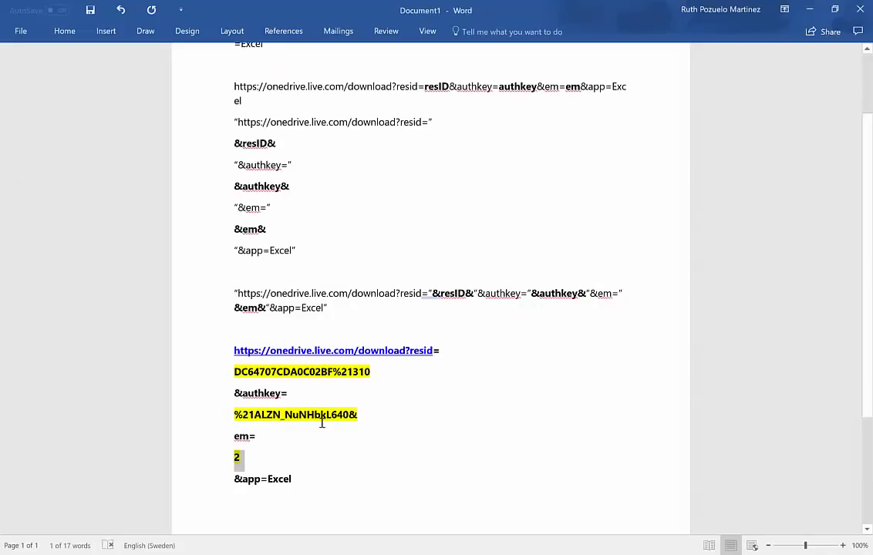
pyautogui.click(357, 479)
pyautogui.press('Return')
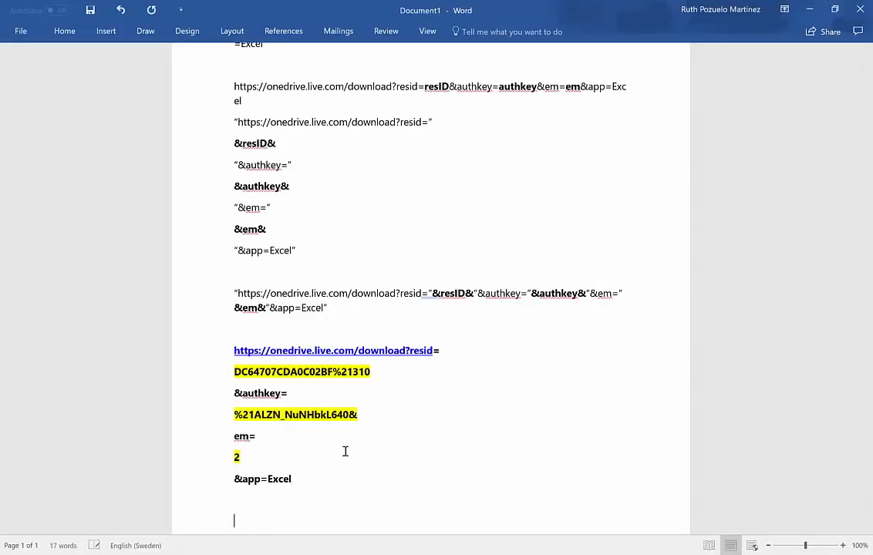
pyautogui.hotkey('ctrl', 'v')
pyautogui.scroll(-2, 409, 387)
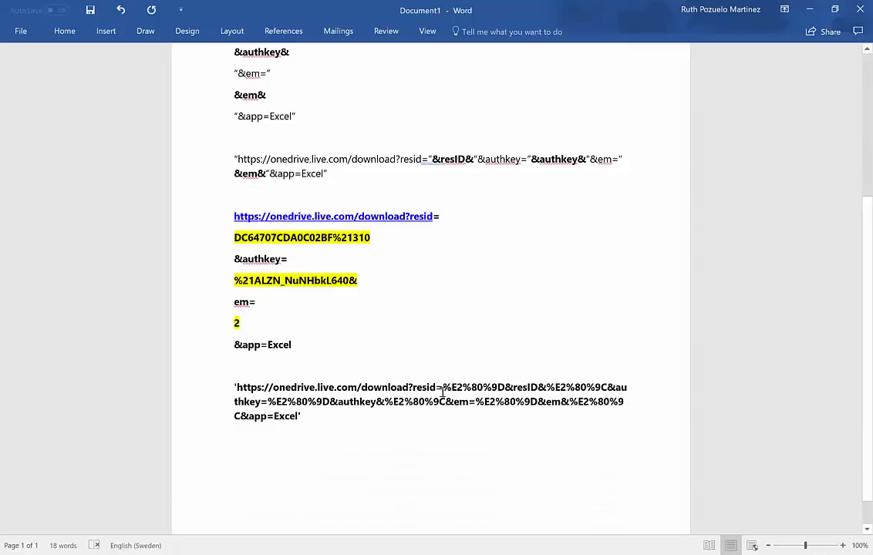
# Inspect the resID, authkey and em parts of the pasted error URL, and switch back to the Power BI Query Editor
pyautogui.doubleClick(427, 386)
pyautogui.moveTo(437, 387); pyautogui.dragTo(538, 388)
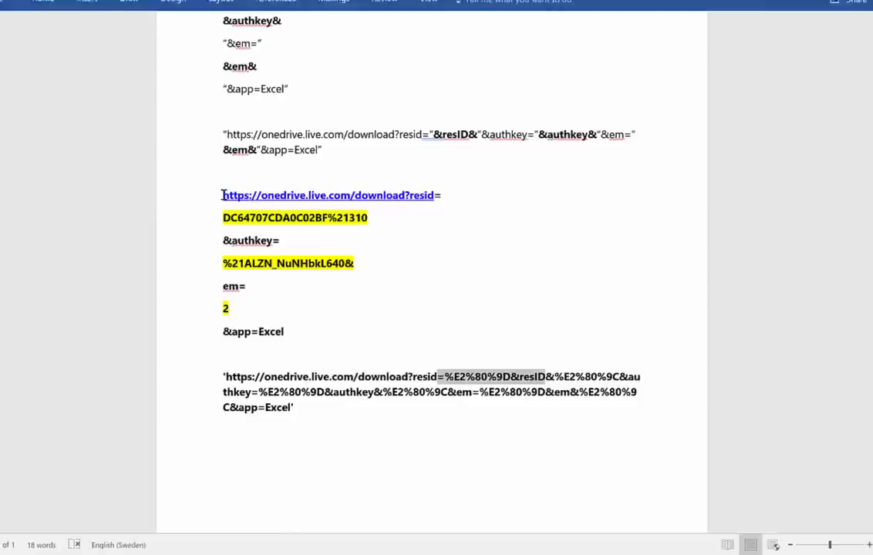
pyautogui.click(224, 195)
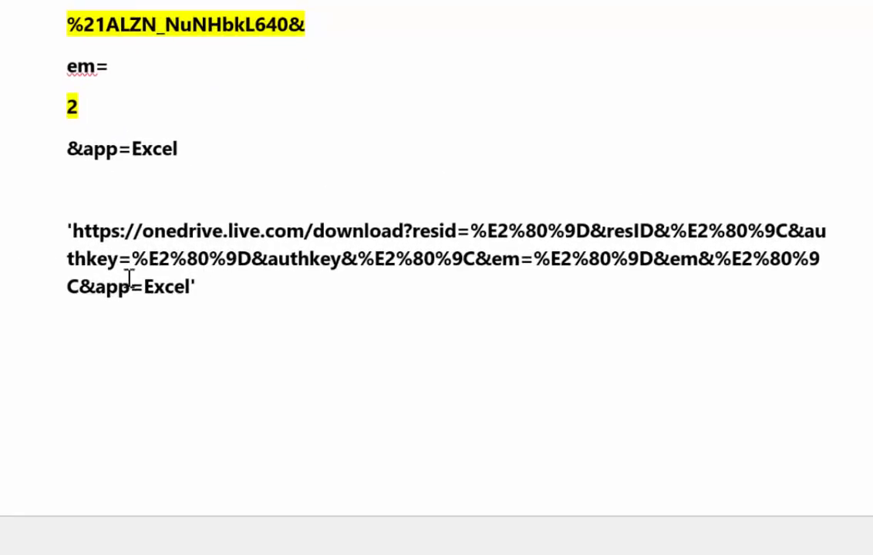
pyautogui.click(309, 259)
pyautogui.tripleClick(85, 231)
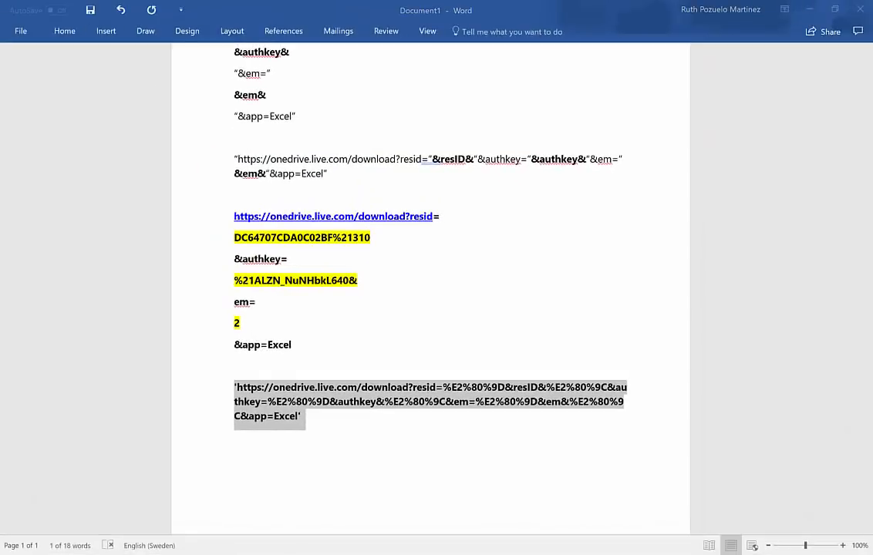
pyautogui.click(254, 463)
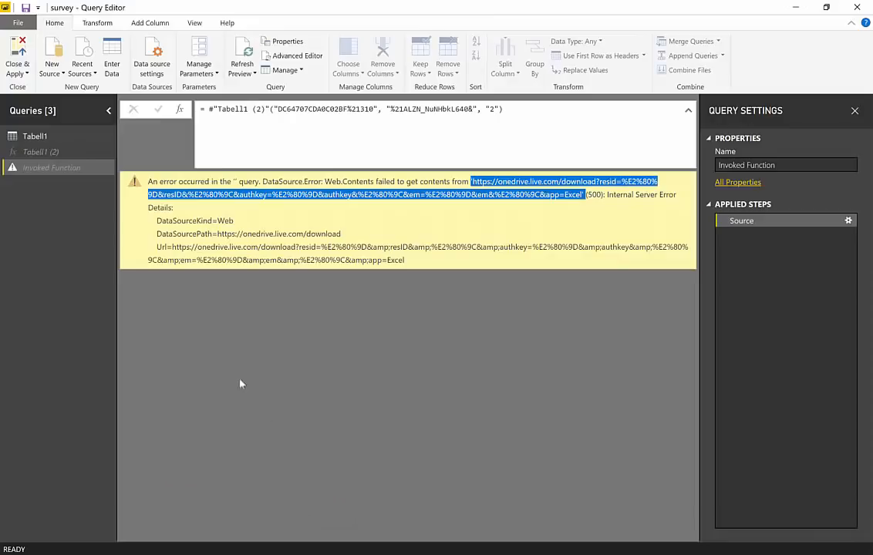
# In the code of the Tabell1 (2) function, replace the curly quotes around &resID& in the source URL with straight quotes
pyautogui.click(78, 155)
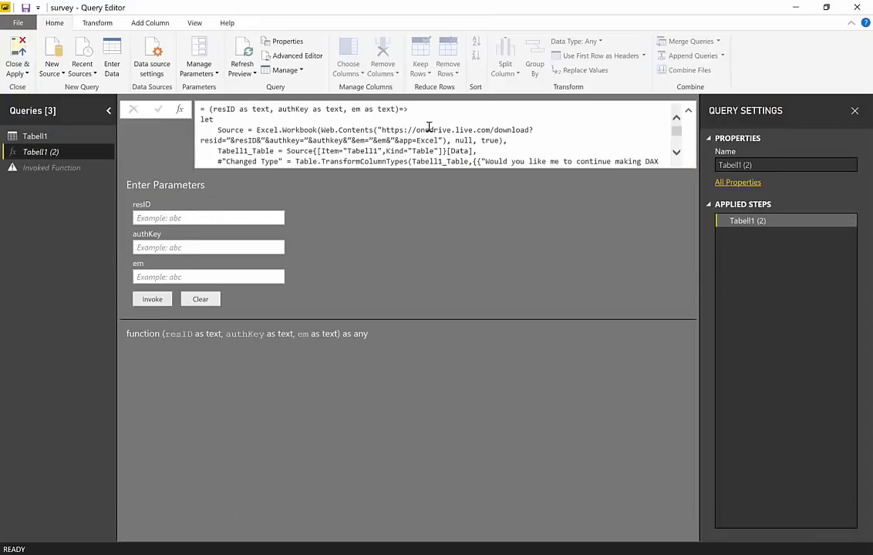
pyautogui.click(295, 57)
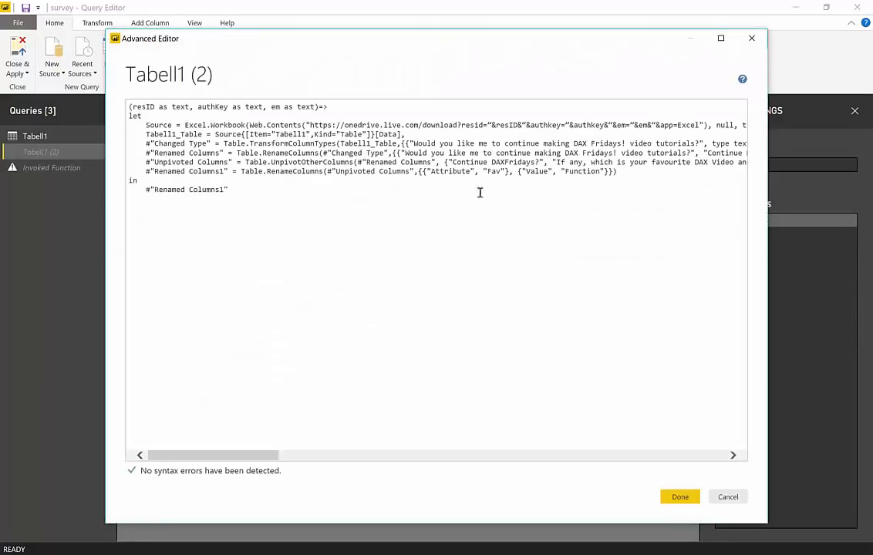
pyautogui.moveTo(228, 459); pyautogui.dragTo(248, 460)
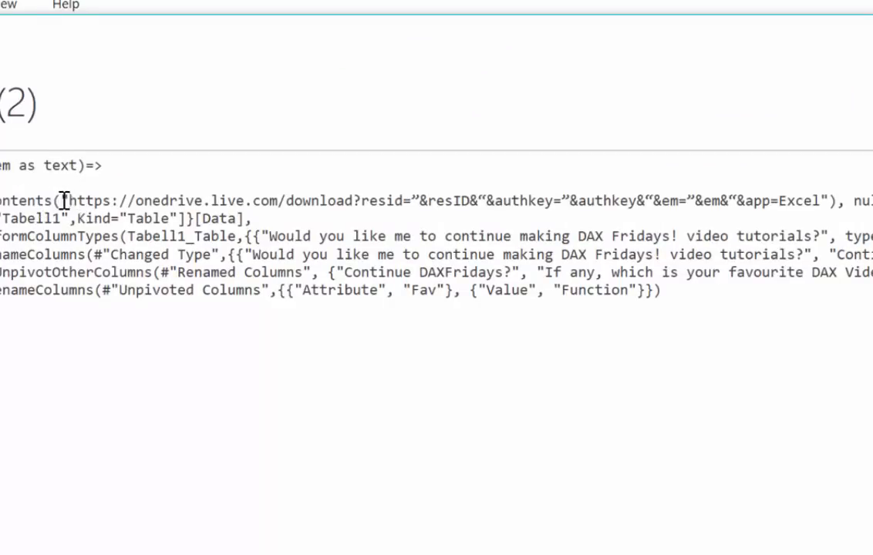
pyautogui.doubleClick(64, 199)
pyautogui.click(421, 202)
pyautogui.press('BackSpace')
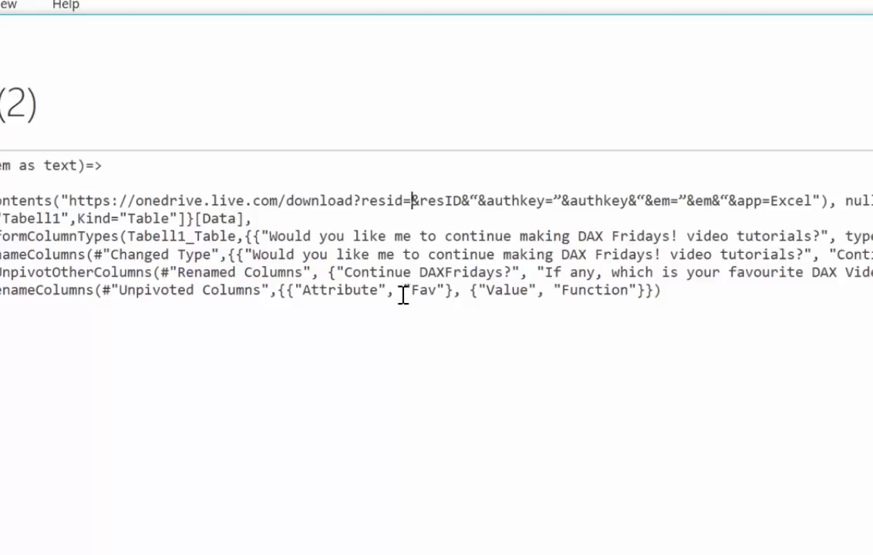
pyautogui.write('"')
pyautogui.press('Right')
# Replace the curly quotes around &authkey& in the source URL with straight quotes
pyautogui.press('Right')
pyautogui.press('Right')
pyautogui.press('Right')
pyautogui.press('Right')
pyautogui.press('Right')
pyautogui.press('Right')
pyautogui.press('Right')
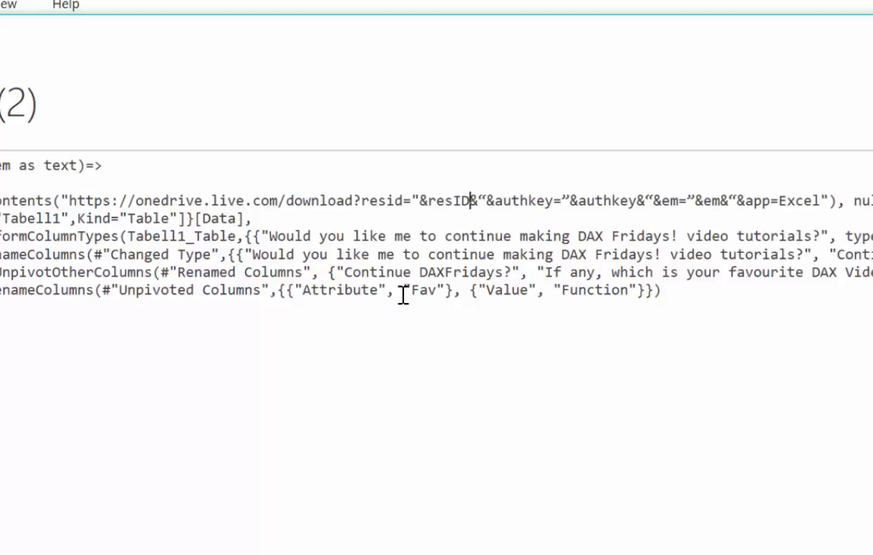
pyautogui.press('BackSpace')
pyautogui.write('"')
pyautogui.press('Right')
pyautogui.press('Right')
pyautogui.press('Right')
pyautogui.press('Right')
pyautogui.press('Right')
pyautogui.press('Right')
pyautogui.press('Right')
pyautogui.press('Right')
pyautogui.press('Right')
pyautogui.press('Delete')
pyautogui.write('"')
# Replace the curly quotes around &em& in the source URL with straight quotes and apply the edited code
pyautogui.press('Right')
pyautogui.press('Right')
pyautogui.press('Right')
pyautogui.press('Right')
pyautogui.press('Right')
pyautogui.press('Right')
pyautogui.press('Right')
pyautogui.press('Right')
pyautogui.press('Right')
pyautogui.press('Right')
pyautogui.press('BackSpace')
pyautogui.write('"')
pyautogui.press('Right')
pyautogui.press('Right')
pyautogui.press('Right')
pyautogui.press('Right')
pyautogui.press('Delete')
pyautogui.write('"')
pyautogui.press('Right')
pyautogui.press('Right')
pyautogui.press('Right')
pyautogui.press('Right')
pyautogui.press('Delete')
pyautogui.write('"')
pyautogui.press('Right')
pyautogui.press('Right')
pyautogui.press('Right')
pyautogui.press('Right')
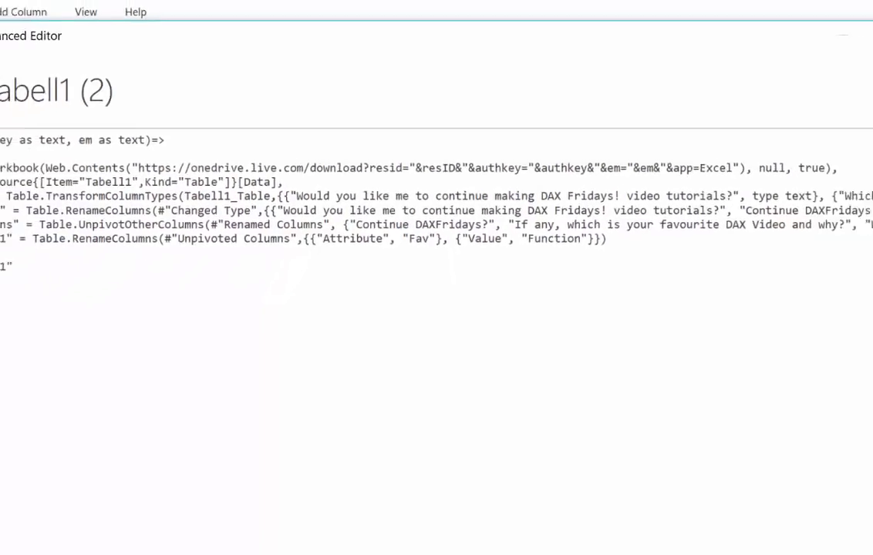
pyautogui.click(696, 525)
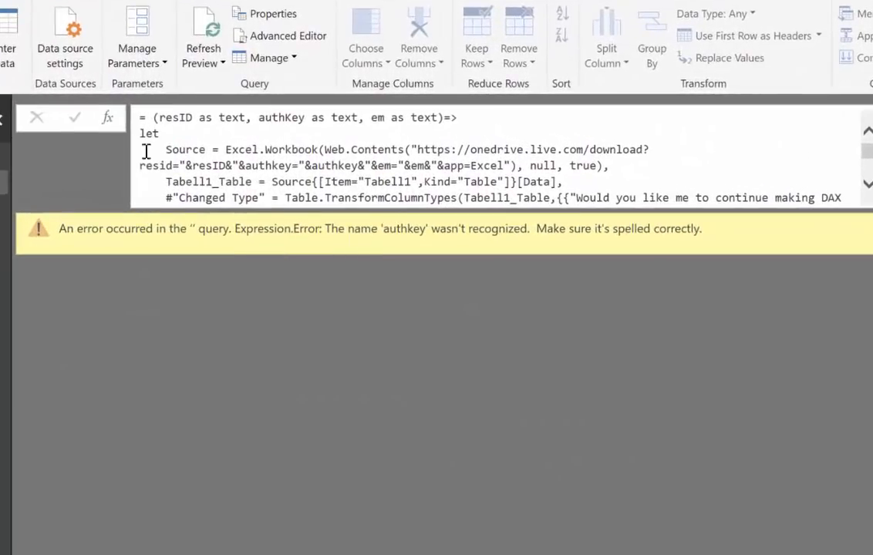
# Correct the authkey variable in the source URL to authKey, apply the code, and check the Invoked Function query
pyautogui.click(307, 39)
pyautogui.moveTo(395, 235); pyautogui.dragTo(426, 233)
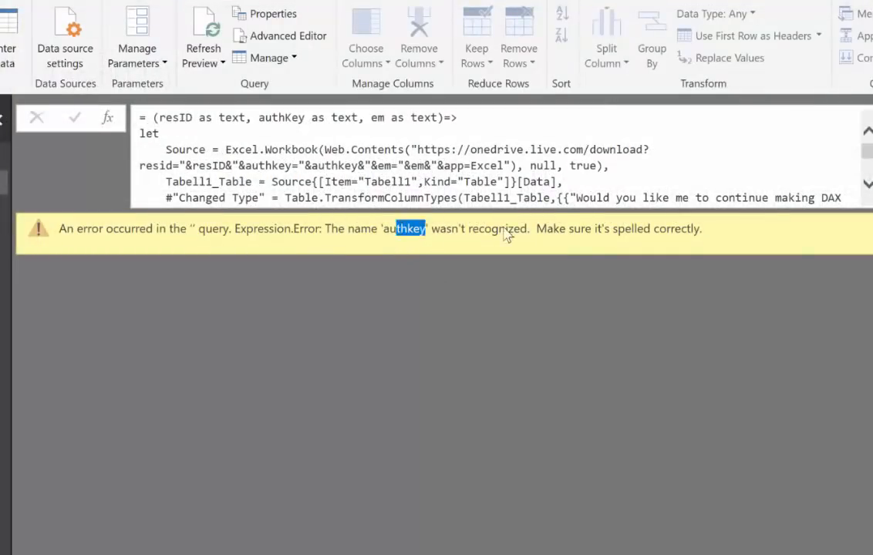
pyautogui.moveTo(505, 235); pyautogui.dragTo(560, 231)
pyautogui.click(234, 34)
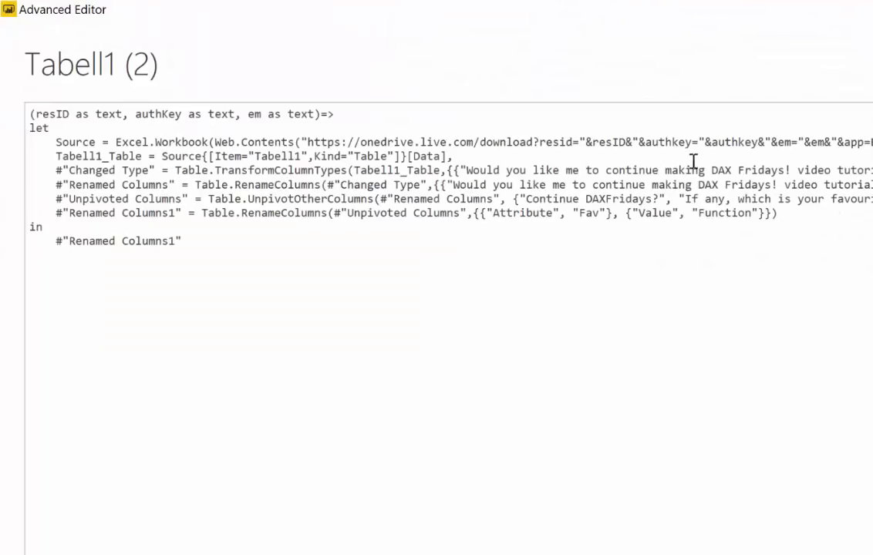
pyautogui.click(745, 141)
pyautogui.press('BackSpace')
pyautogui.write('K')
pyautogui.click(868, 552)
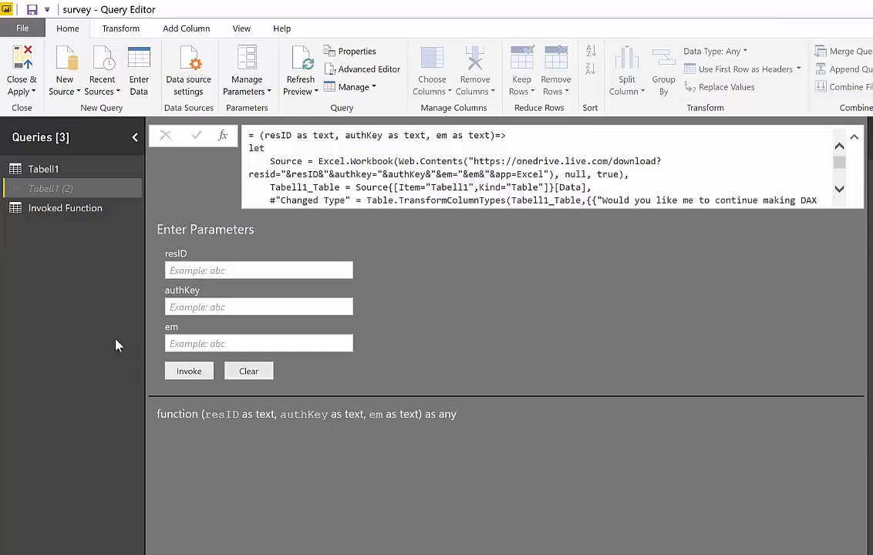
pyautogui.click(40, 205)
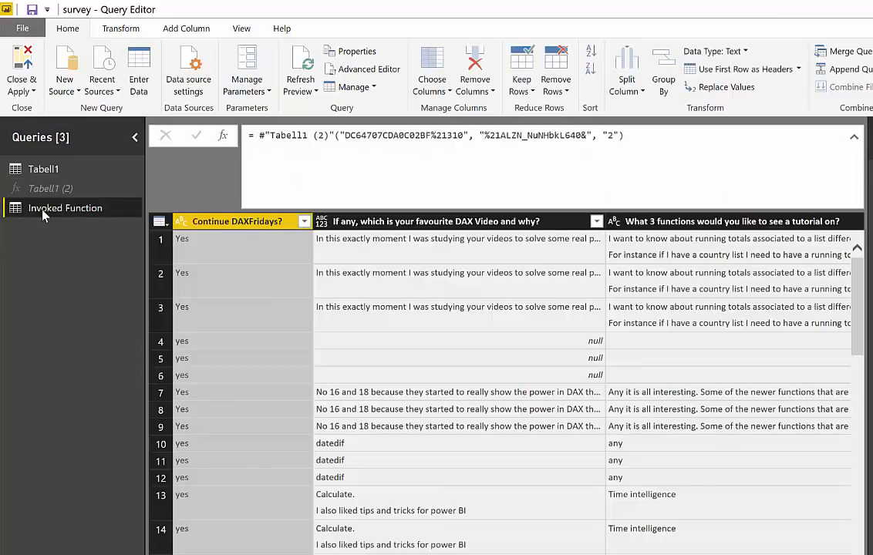
# Copy the complete code of the Tabell1 (2) function and close its code editor
pyautogui.click(44, 188)
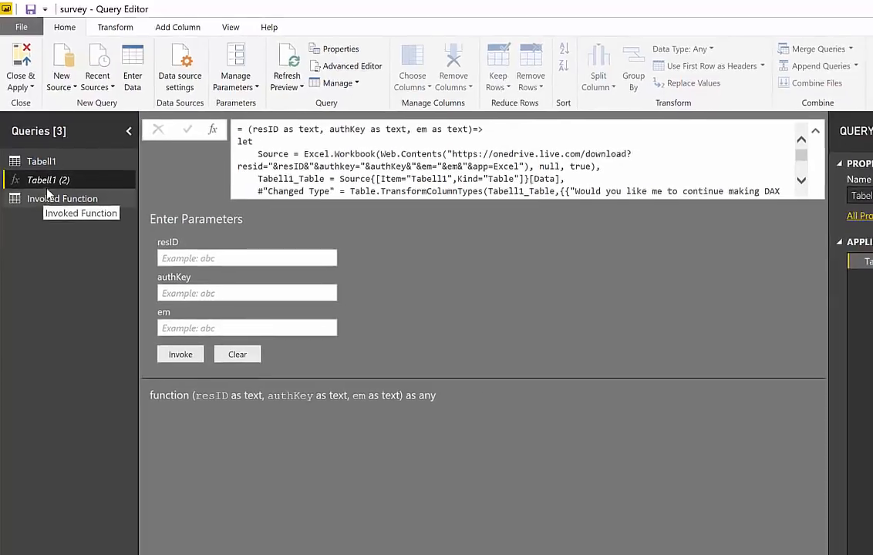
pyautogui.click(309, 66)
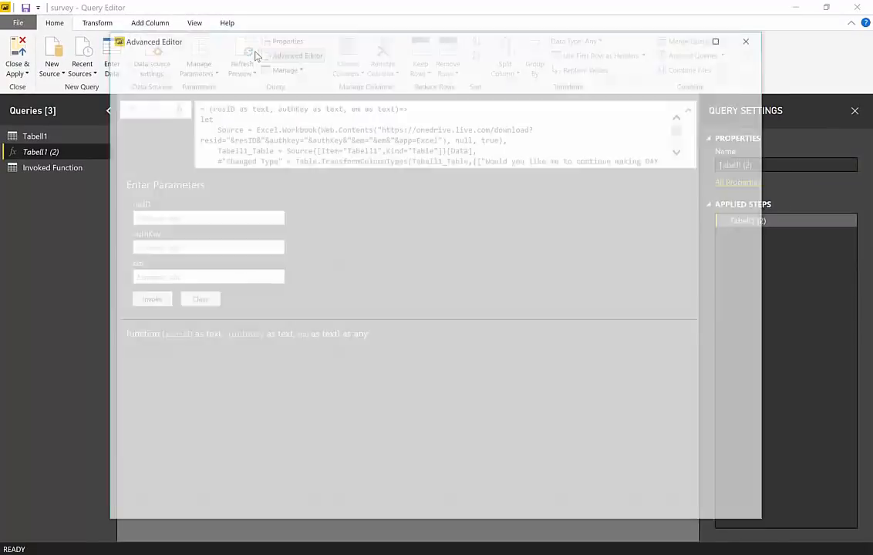
pyautogui.hotkey('ctrl', 'a')
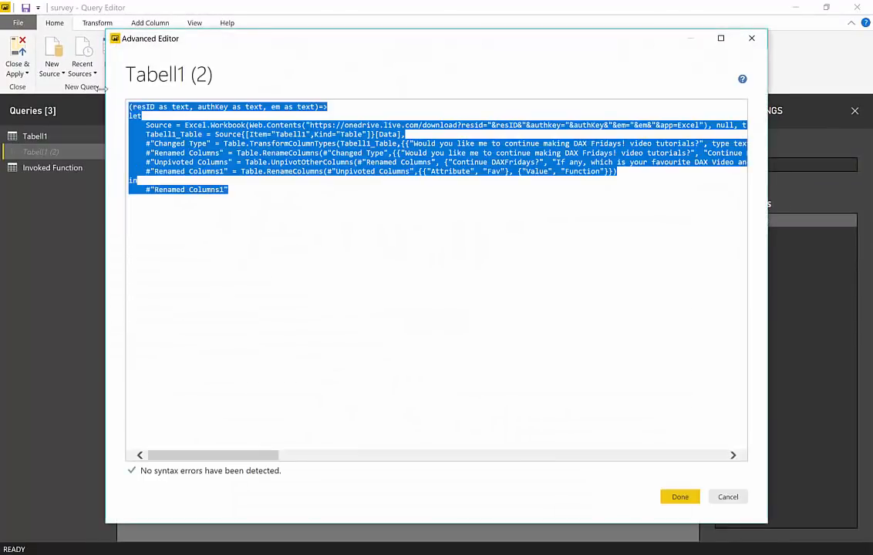
pyautogui.click(677, 497)
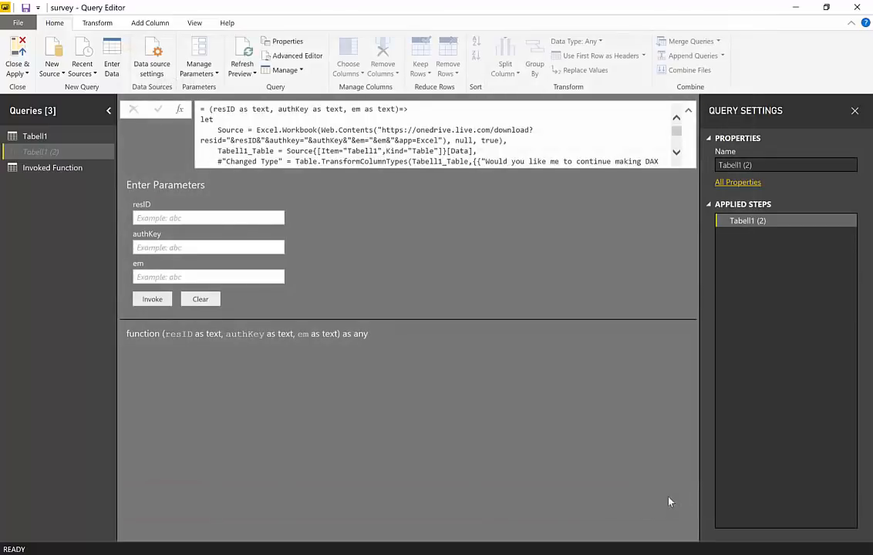
# Switch to the main Power BI Desktop window, create a new empty report, and dismiss its start screen
pyautogui.click(16, 22)
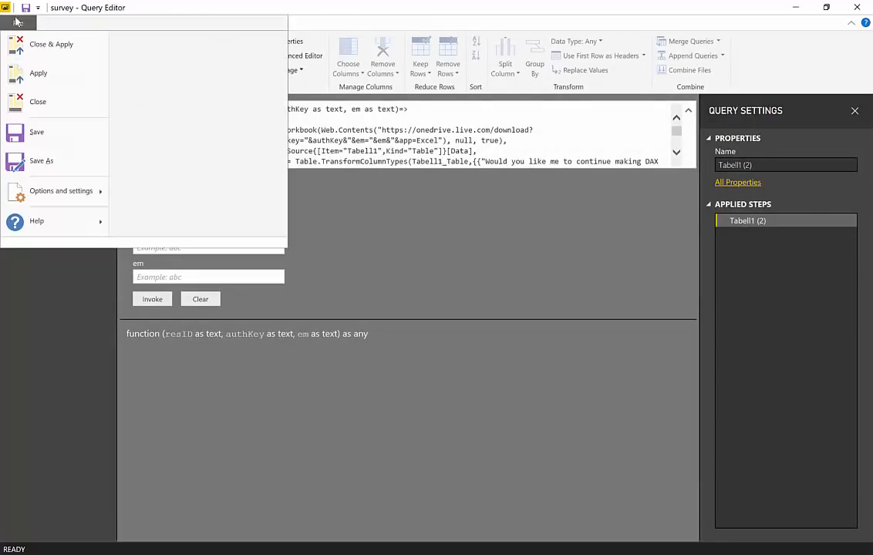
pyautogui.click(511, 383)
pyautogui.click(241, 554)
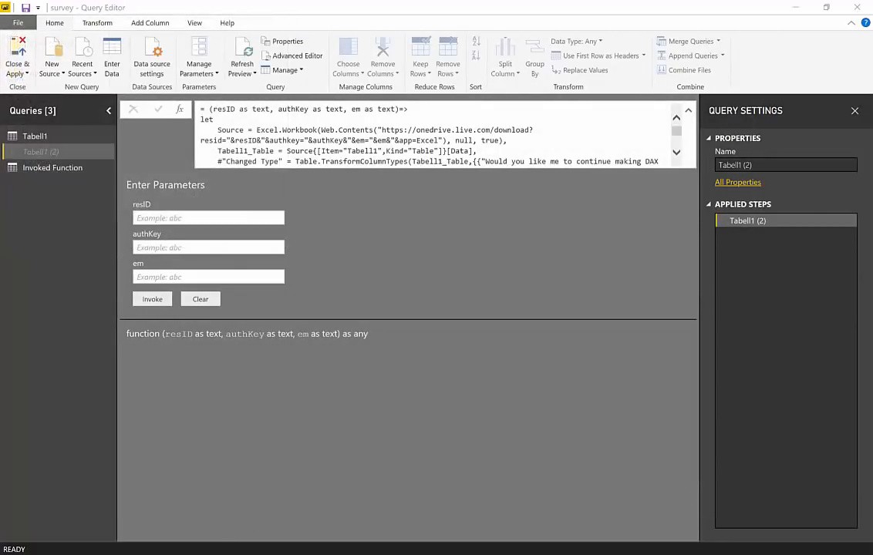
pyautogui.click(179, 524)
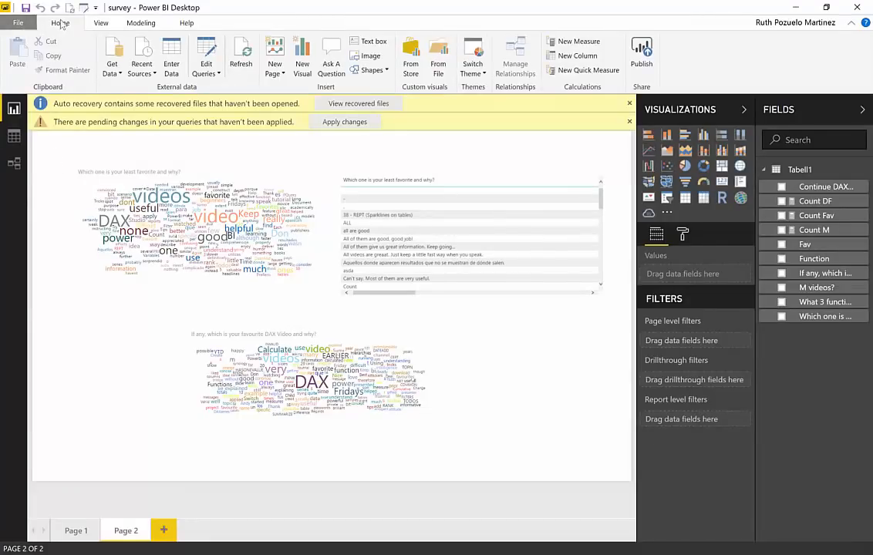
pyautogui.click(17, 23)
pyautogui.click(35, 72)
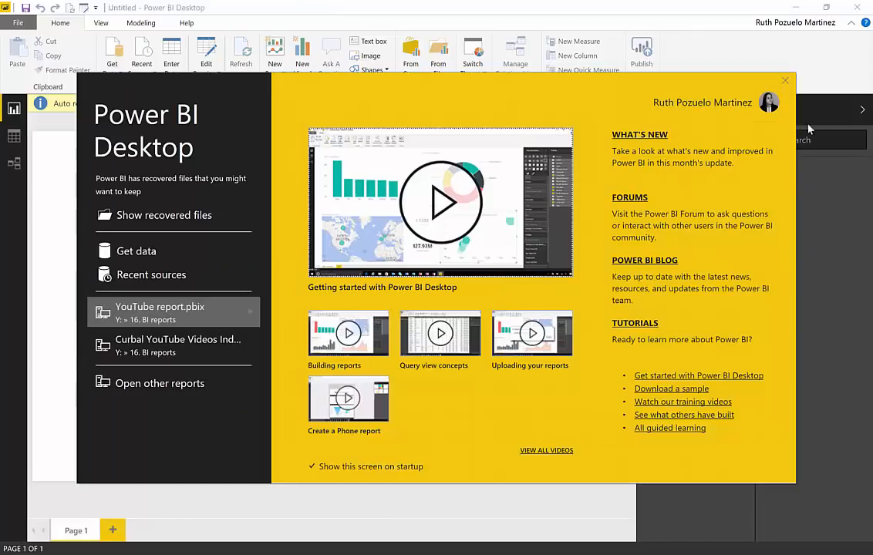
pyautogui.click(697, 72)
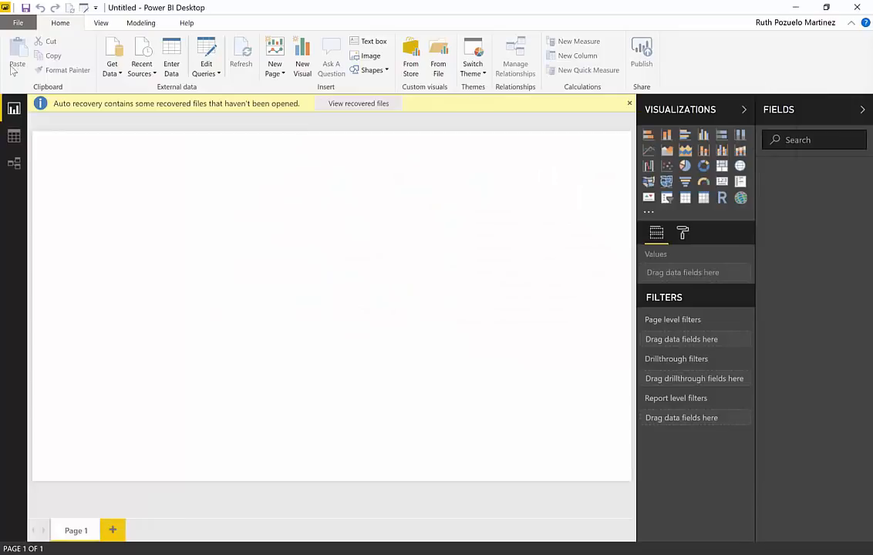
# Add a blank query to the new report, replace its default code with the copied function code, and apply it
pyautogui.click(109, 69)
pyautogui.click(85, 310)
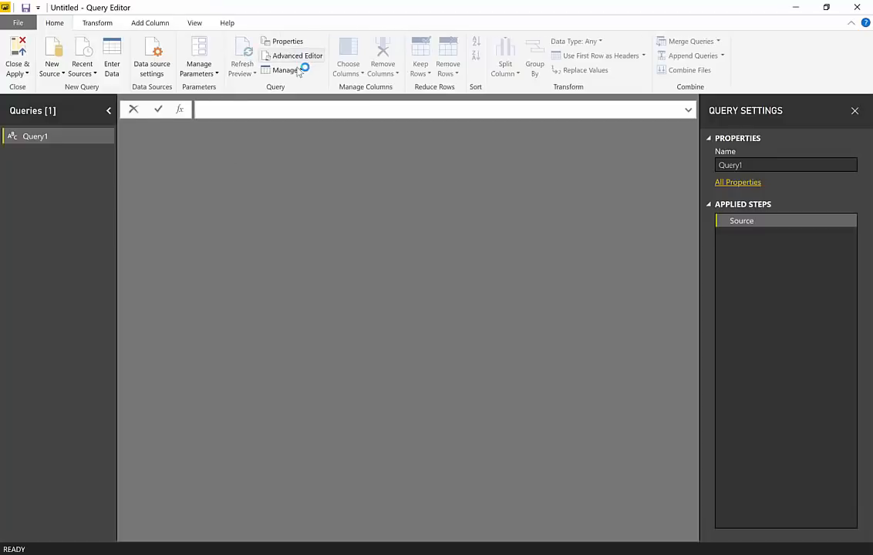
pyautogui.click(275, 53)
pyautogui.hotkey('ctrl', 'a')
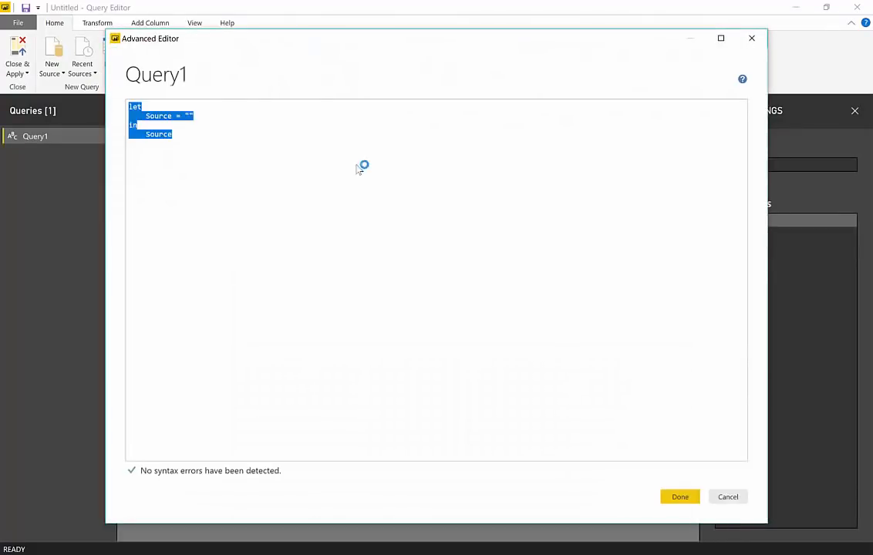
pyautogui.hotkey('ctrl', 'v')
pyautogui.click(678, 496)
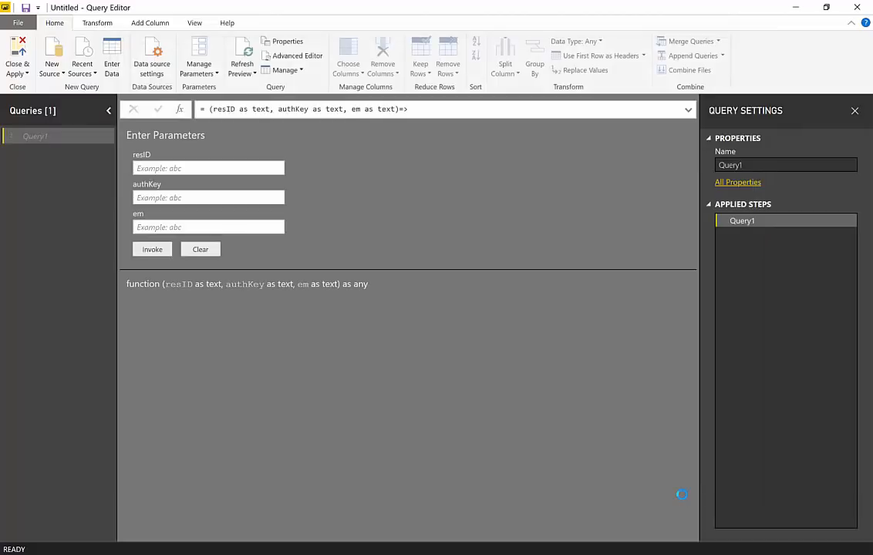